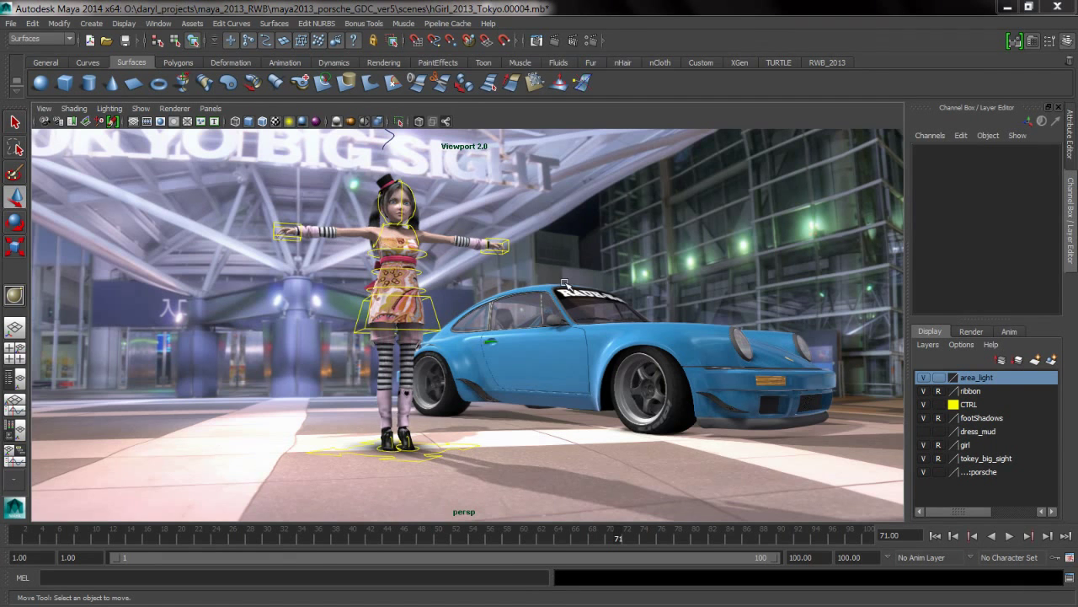
Step: Dolly the perspective camera in toward the profile curve hanging beneath the Big Sight roof
alt+middle_drag(536, 285, 469, 392)
alt+right_drag(469, 392, 498, 379)
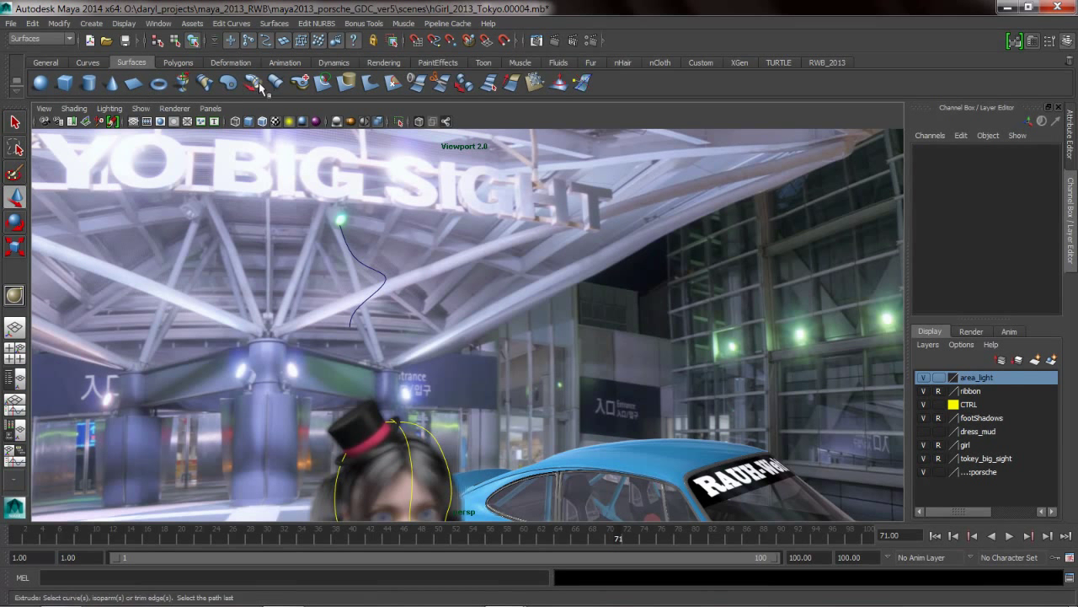
right_click(185, 84)
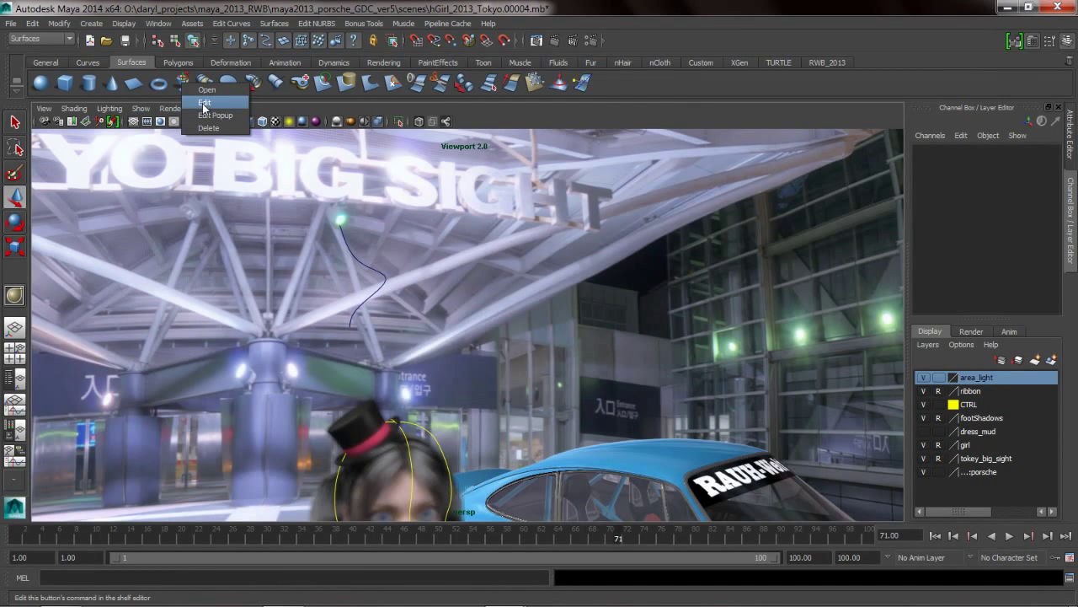
click(204, 103)
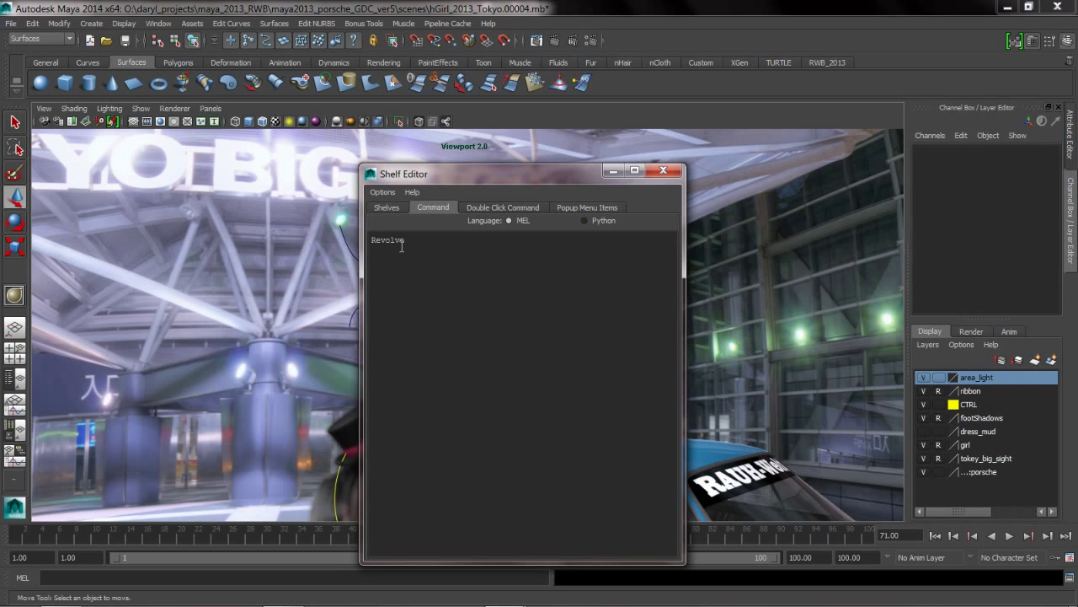
click(663, 170)
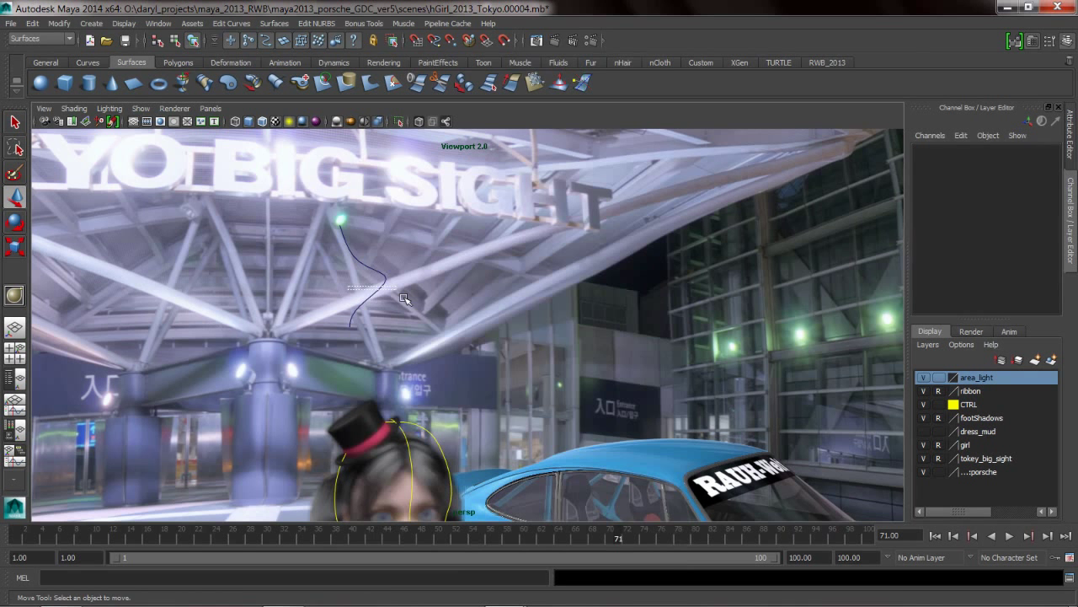
click(378, 287)
click(183, 81)
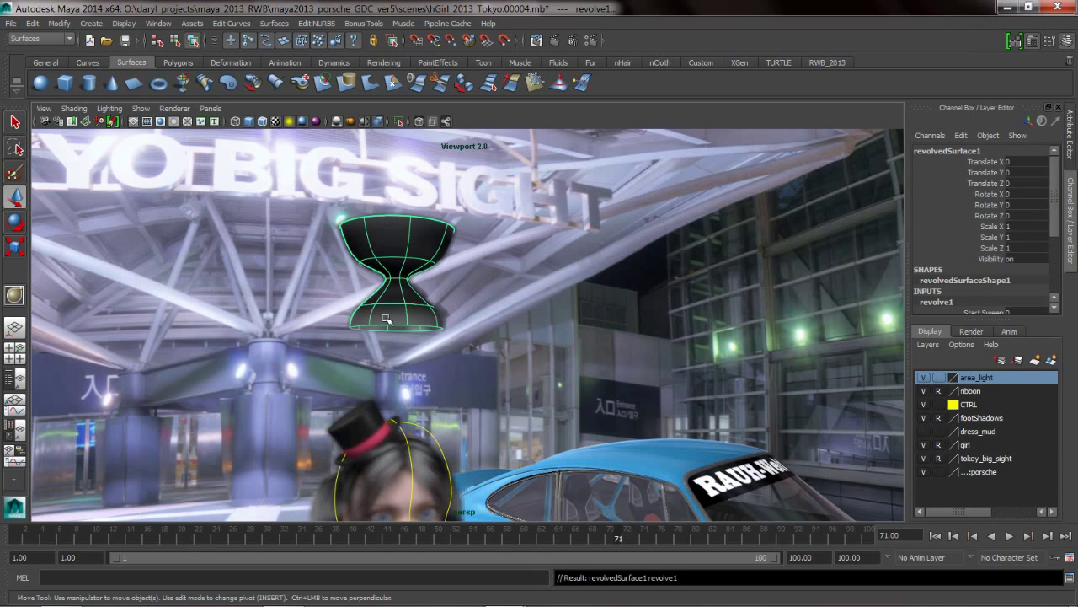
click(432, 260)
key(ctrl+z)
key(Delete)
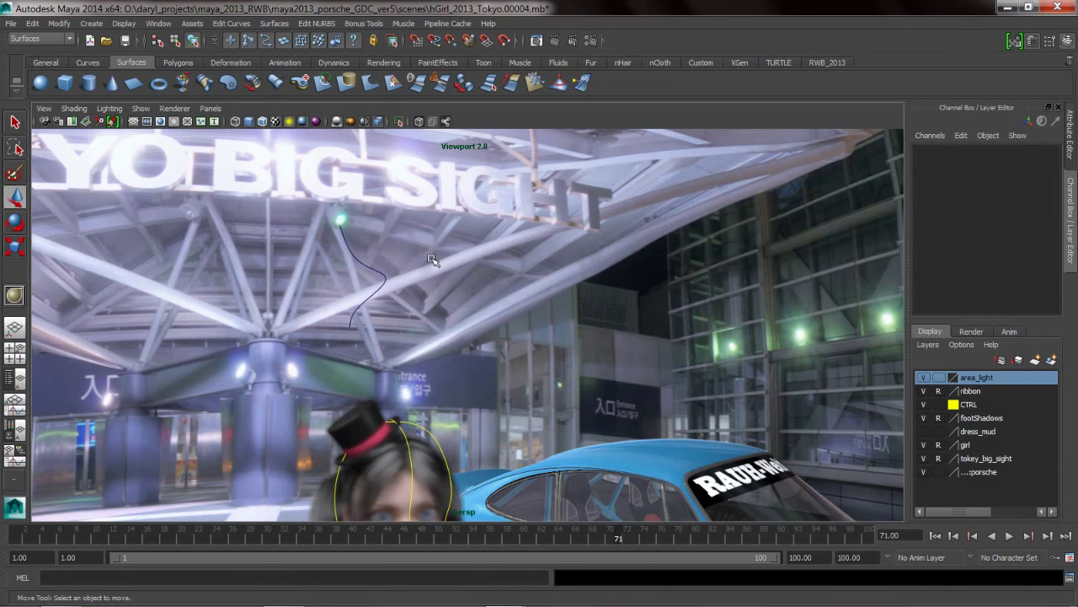
double_click(189, 85)
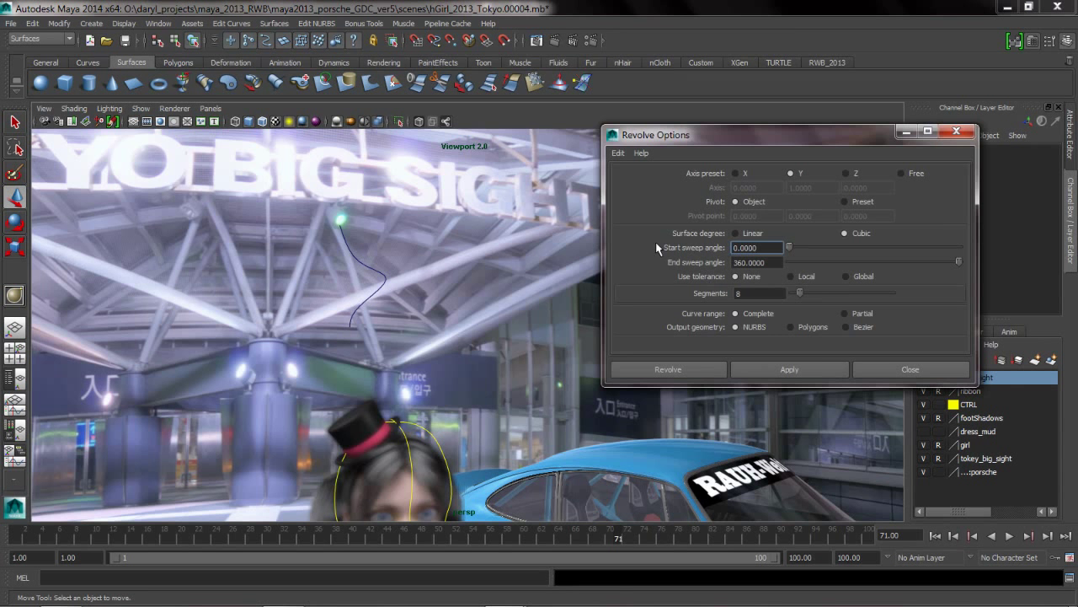
click(910, 369)
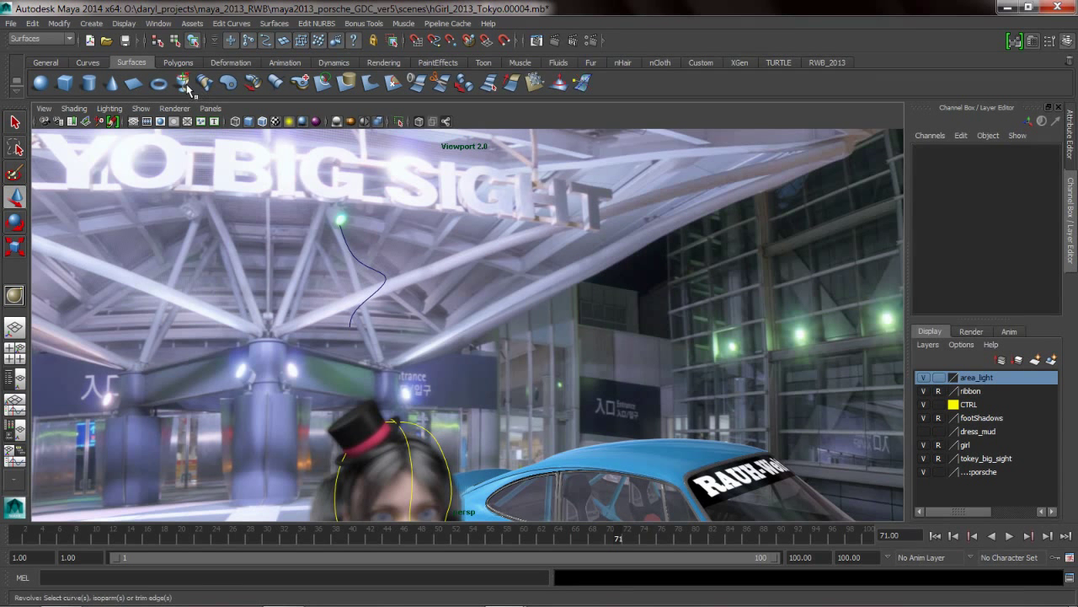
right_click(190, 89)
click(201, 97)
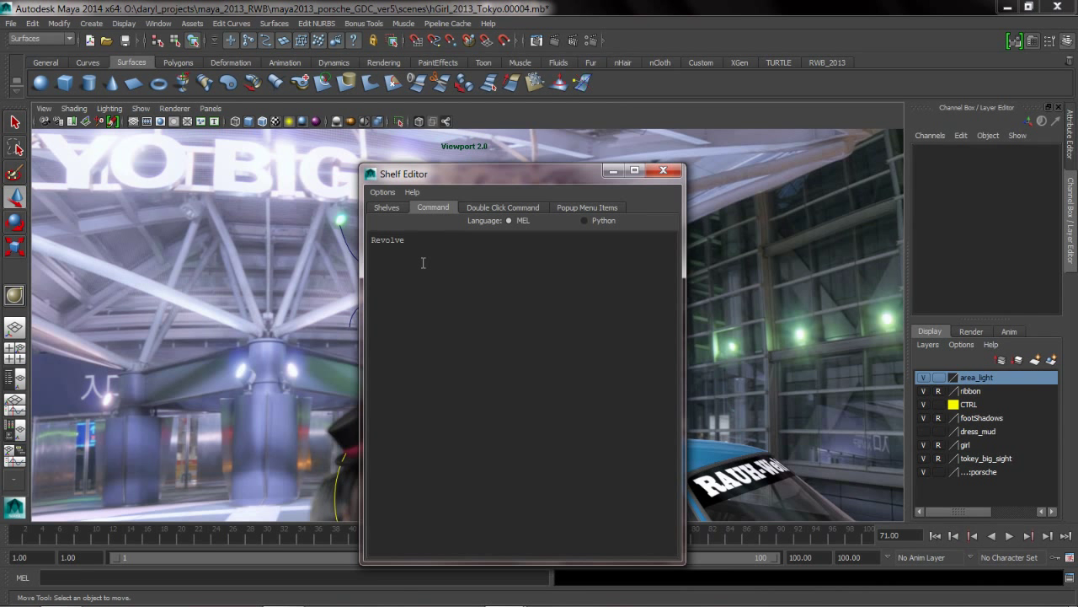
click(502, 207)
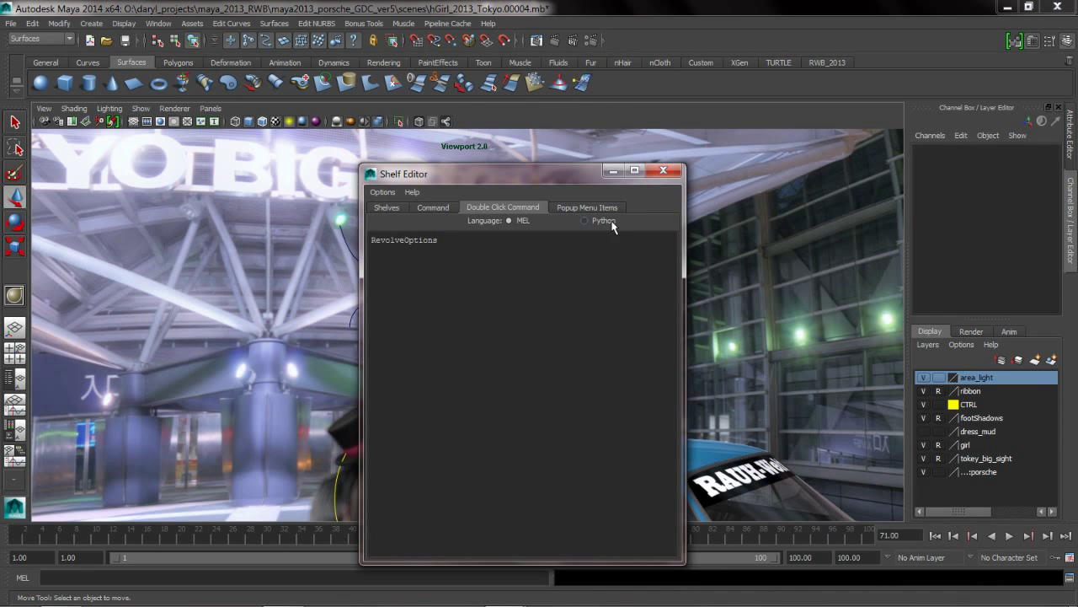
click(663, 173)
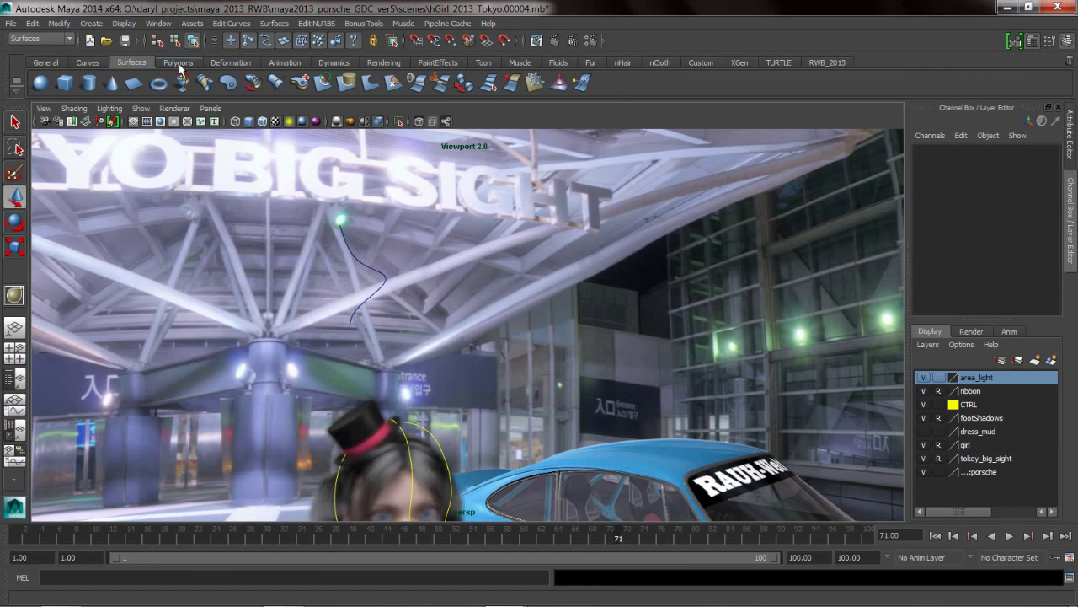
Step: Add a full 360° Revolve button to the Surfaces shelf and test it on the profile curve
click(274, 23)
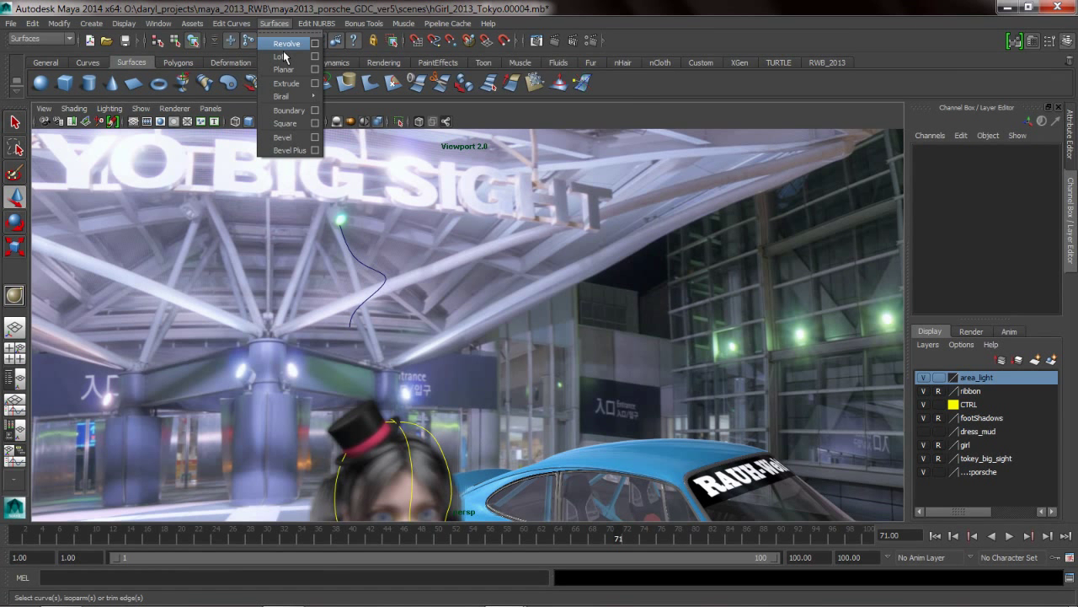
ctrl+shift+click(284, 56)
click(633, 110)
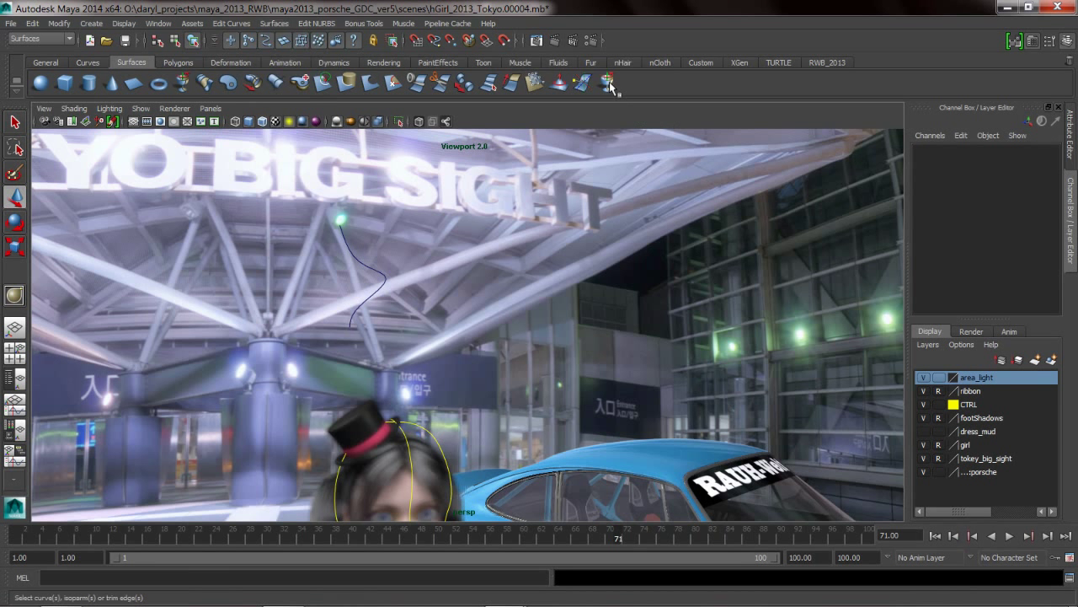
click(610, 84)
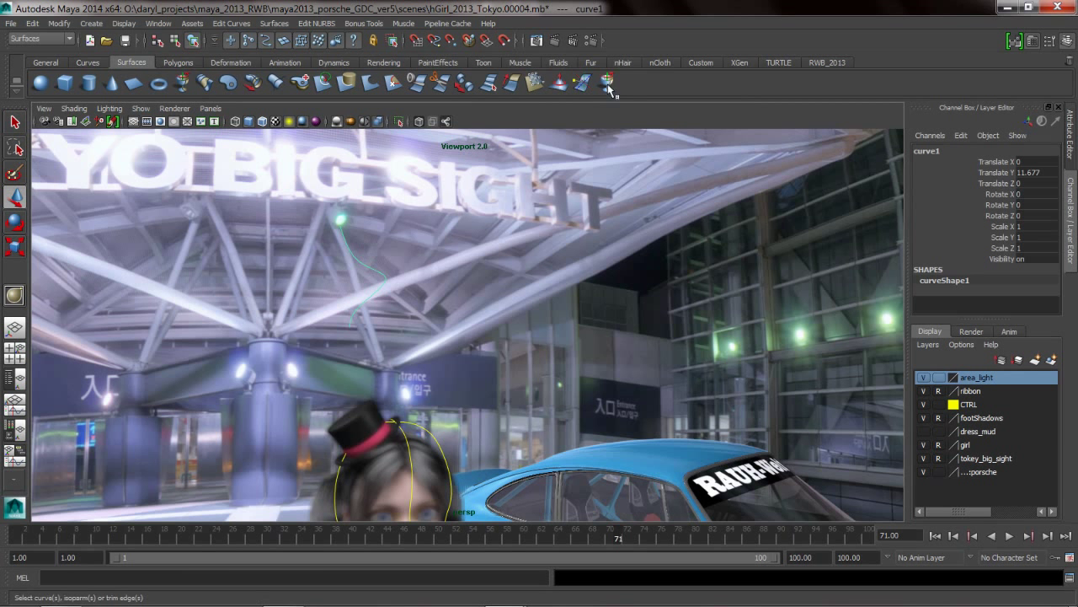
click(609, 86)
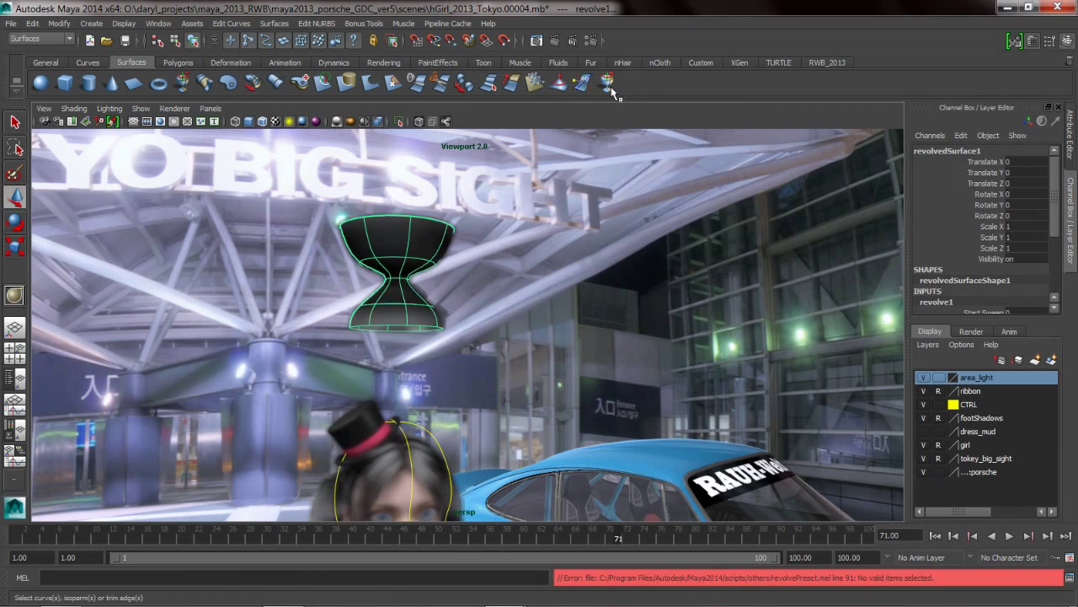
Step: Check the new button's revolvePreset command in the Shelf Editor, then delete the test surface
right_click(610, 84)
click(653, 98)
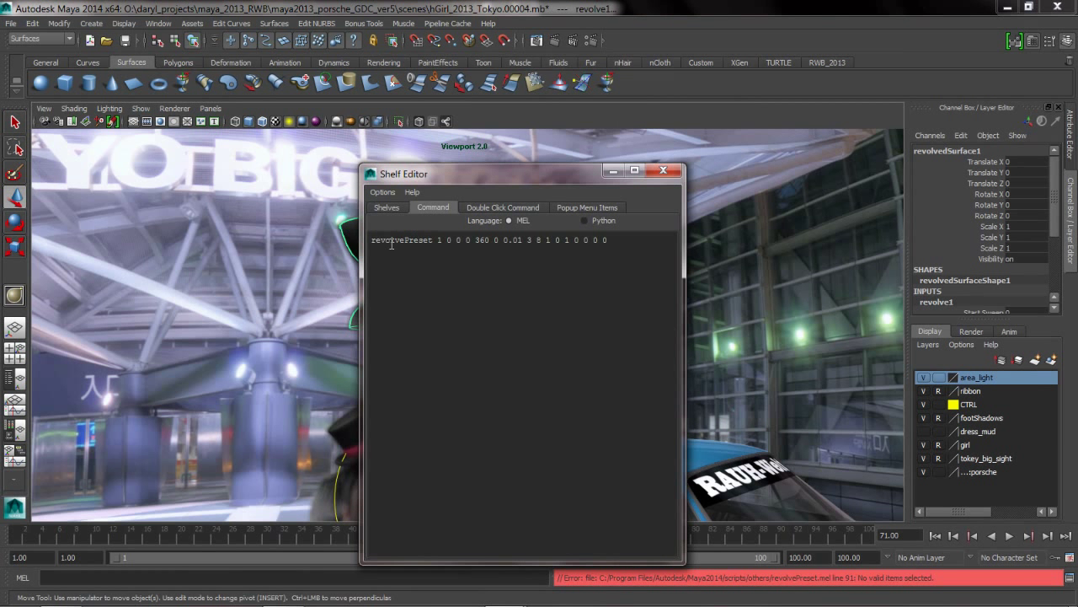
click(661, 172)
click(489, 268)
click(408, 251)
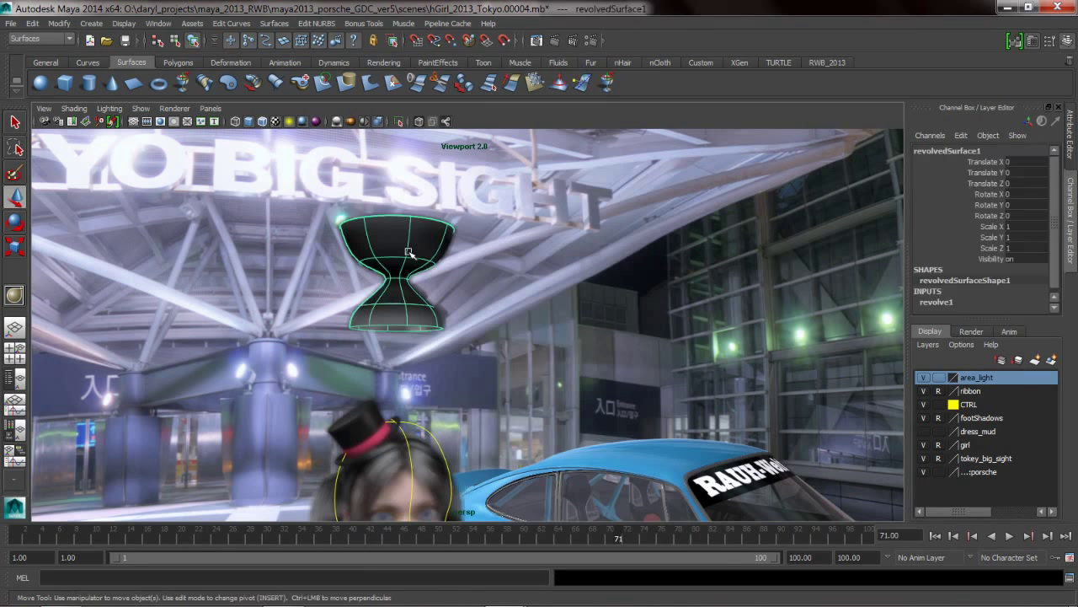
key(Delete)
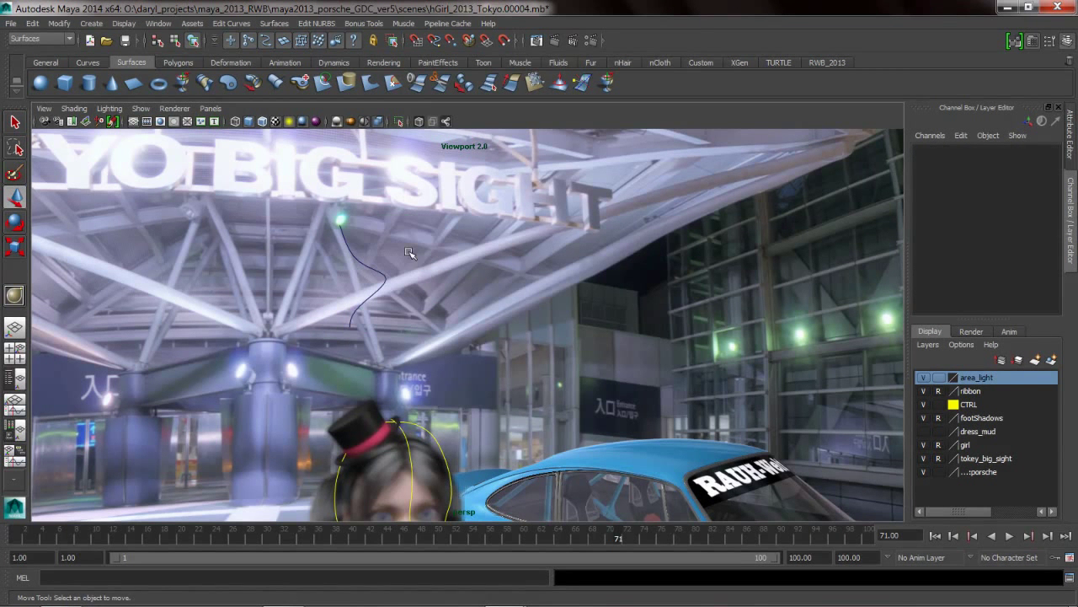
Step: Revolve the curve around the Z axis with End sweep 132.332 in Revolve Options
click(287, 23)
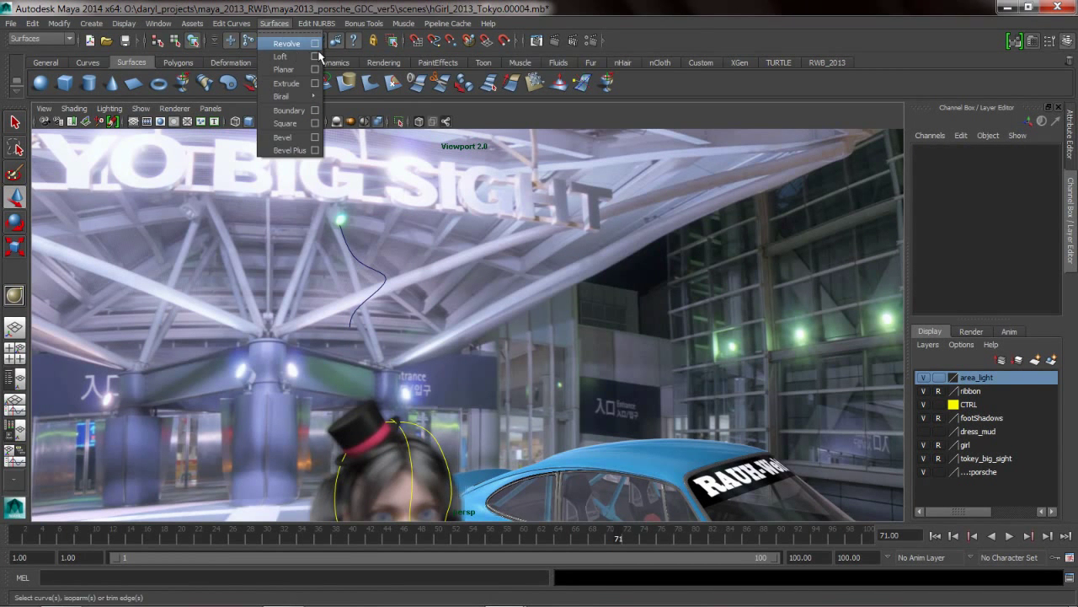
click(318, 59)
click(859, 272)
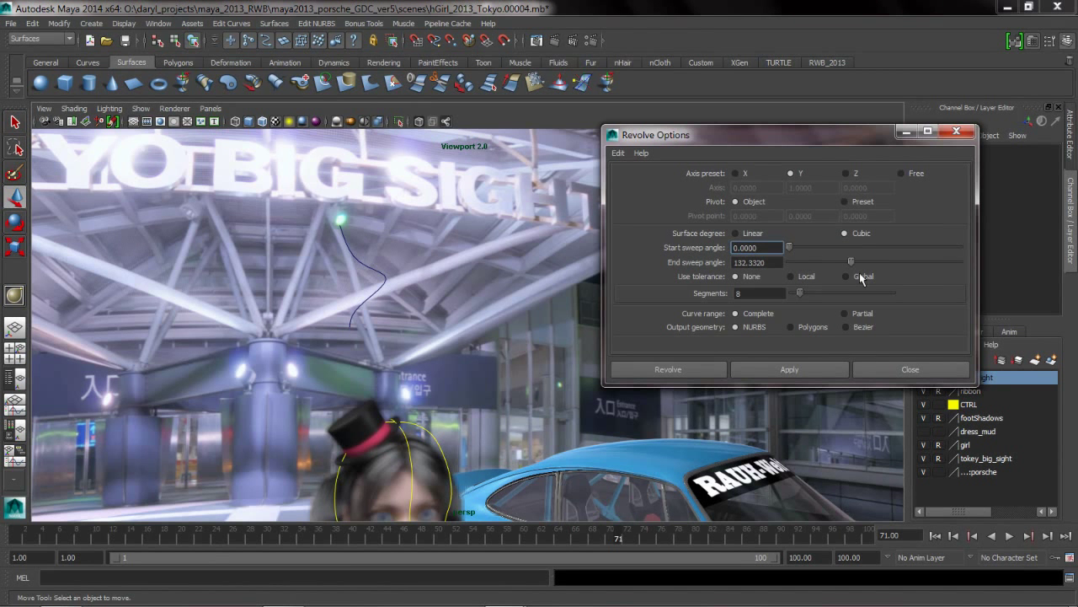
click(845, 174)
click(797, 371)
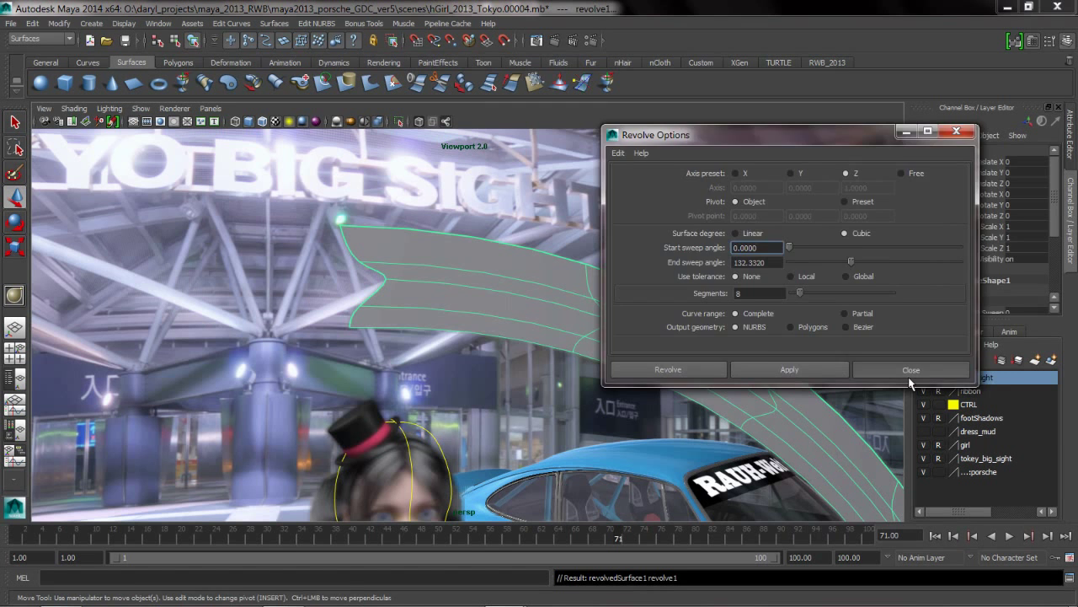
click(859, 370)
click(808, 381)
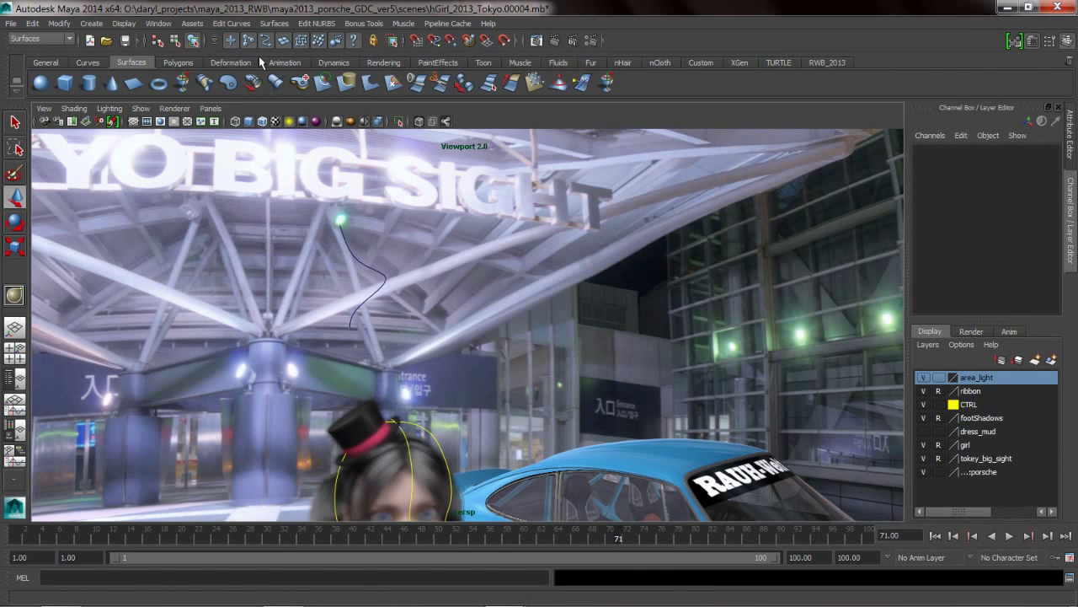
Step: Save the 132° Z revolve as a second Surfaces shelf button, then reset Revolve Options to defaults
click(275, 22)
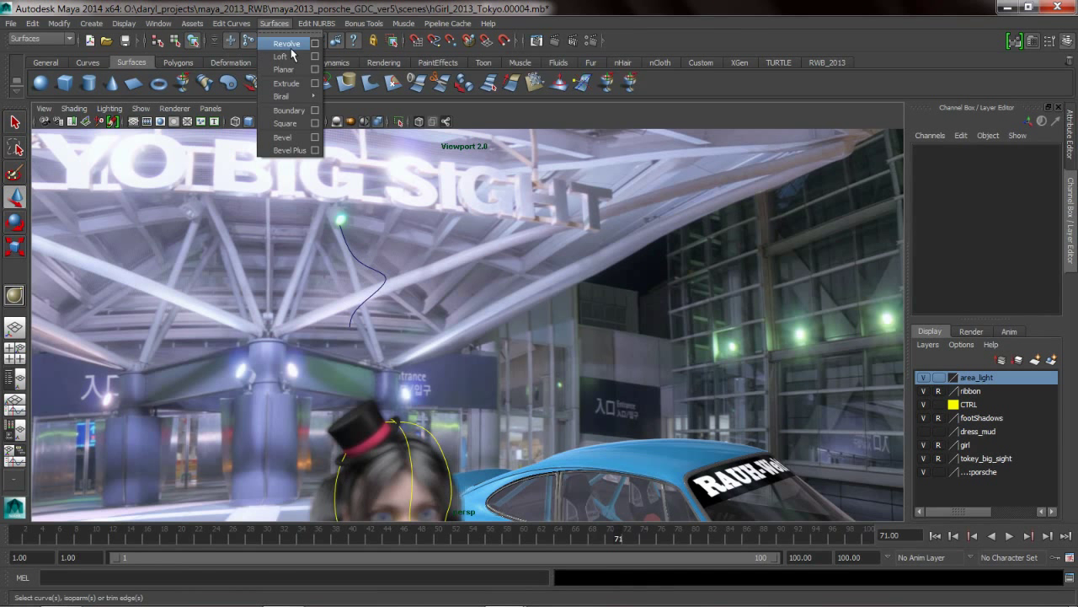
click(554, 211)
click(379, 259)
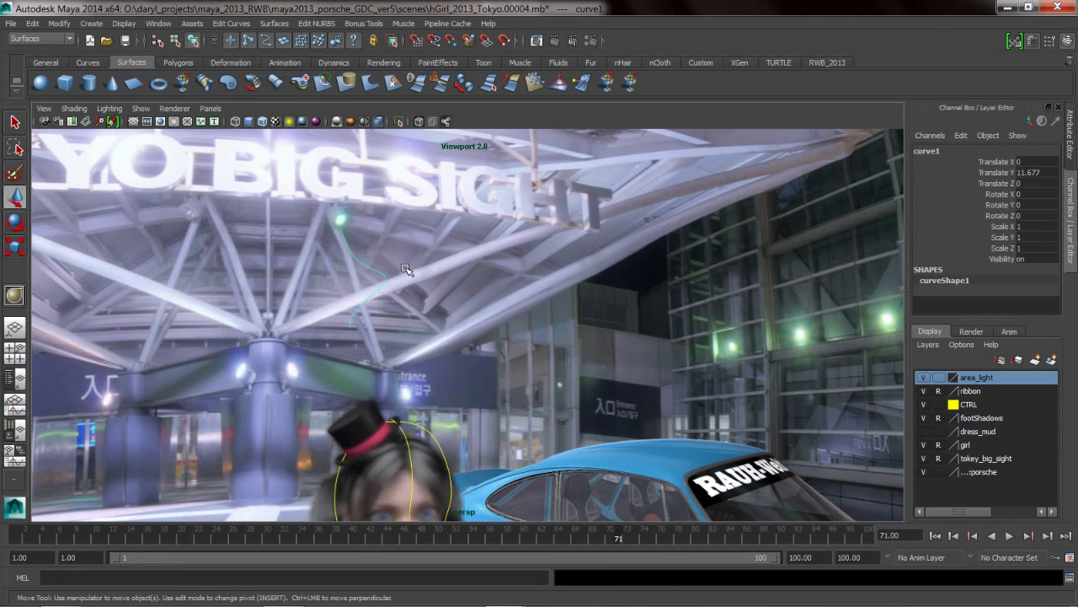
double_click(185, 84)
click(618, 153)
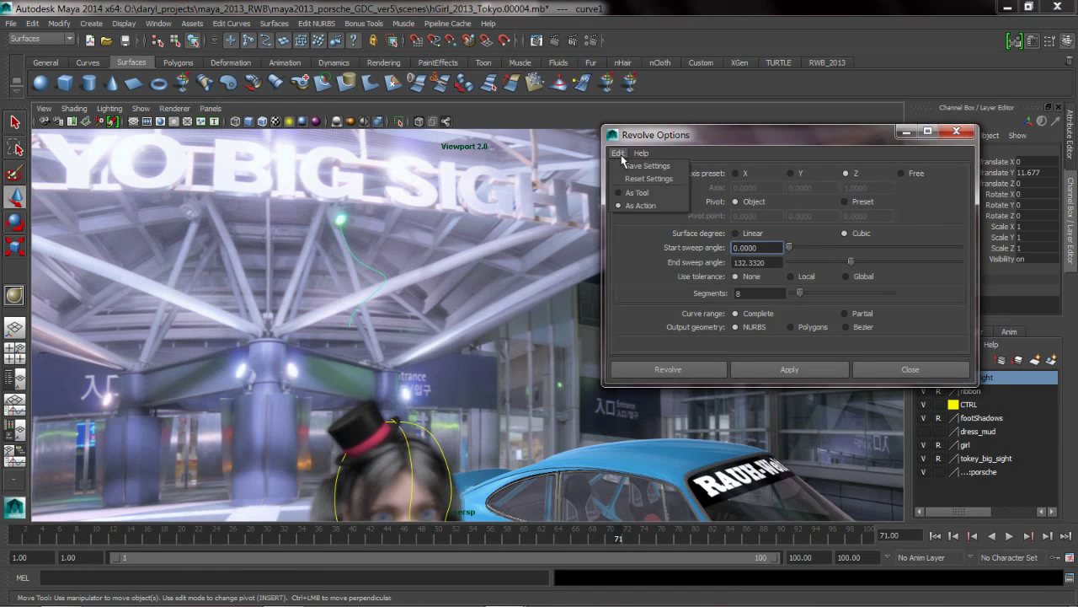
click(651, 179)
click(915, 370)
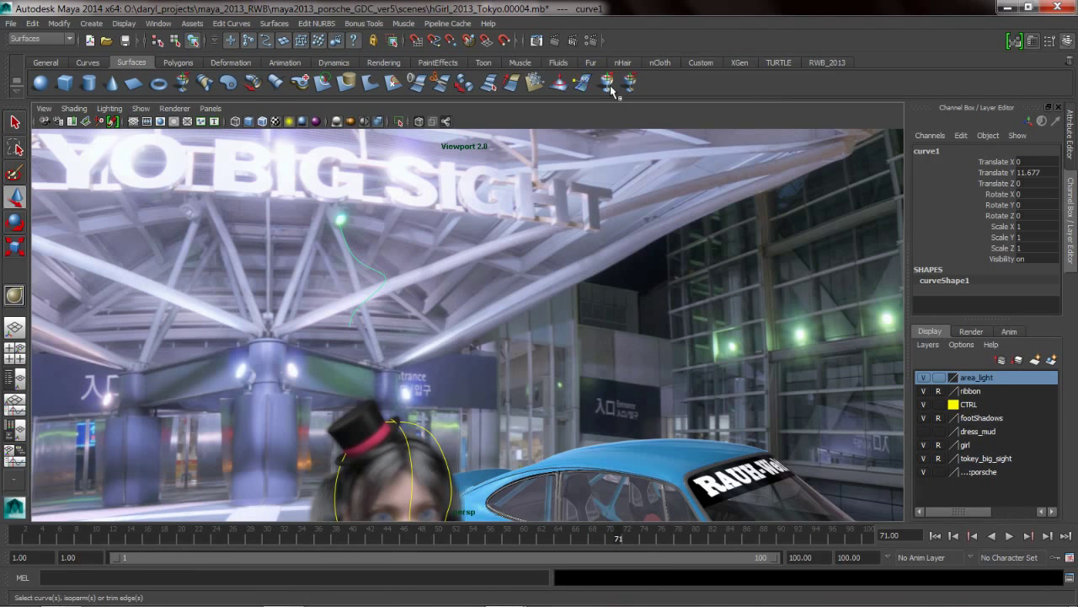
Step: Test both Revolve shelf buttons on the curve and delete the resulting surface and ribbon
click(184, 84)
key(Delete)
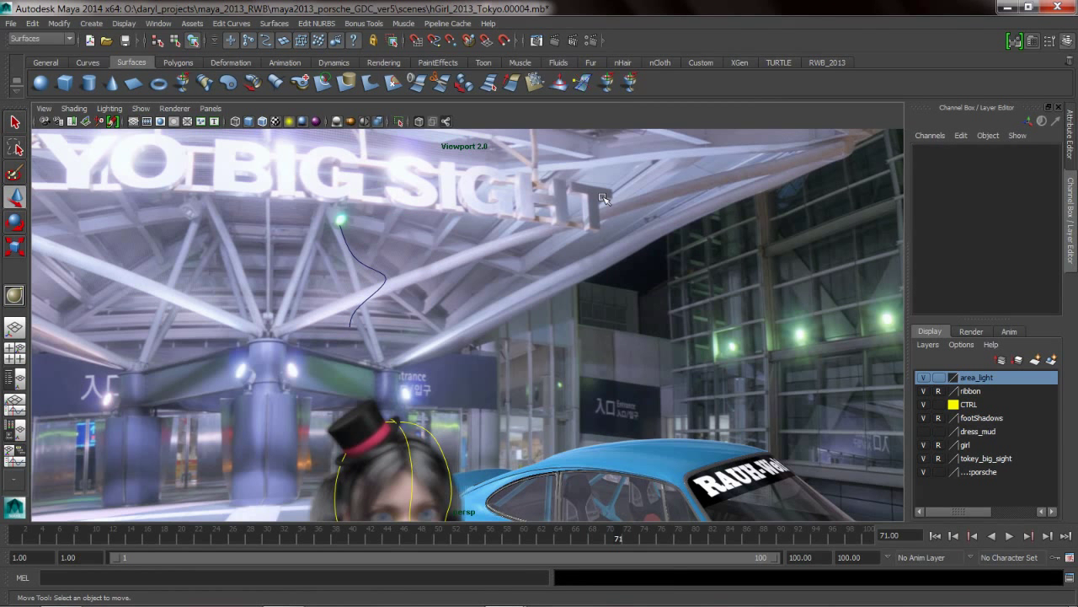
click(352, 264)
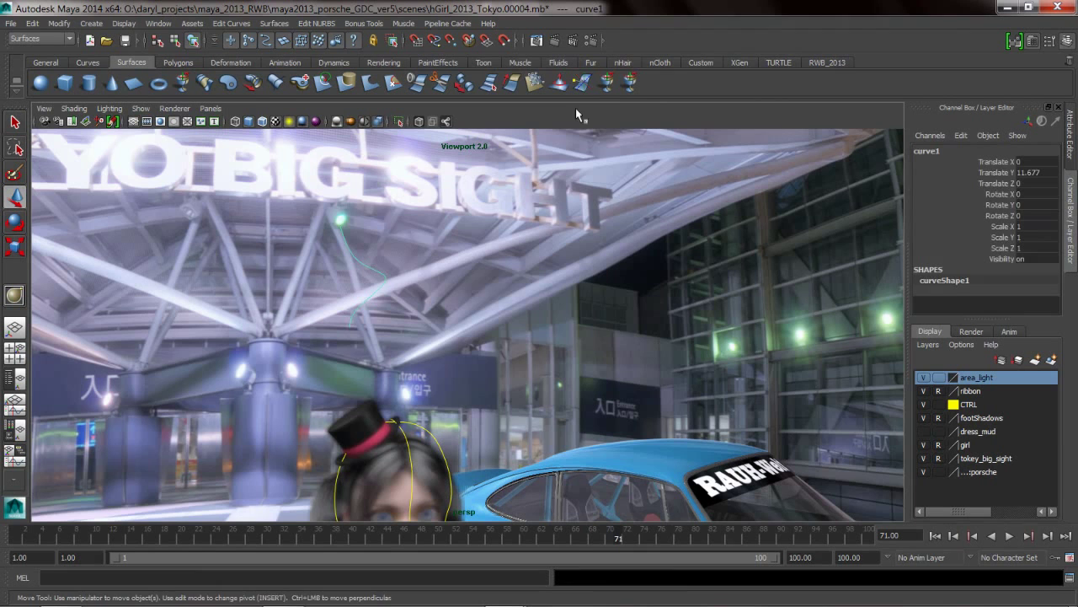
click(630, 82)
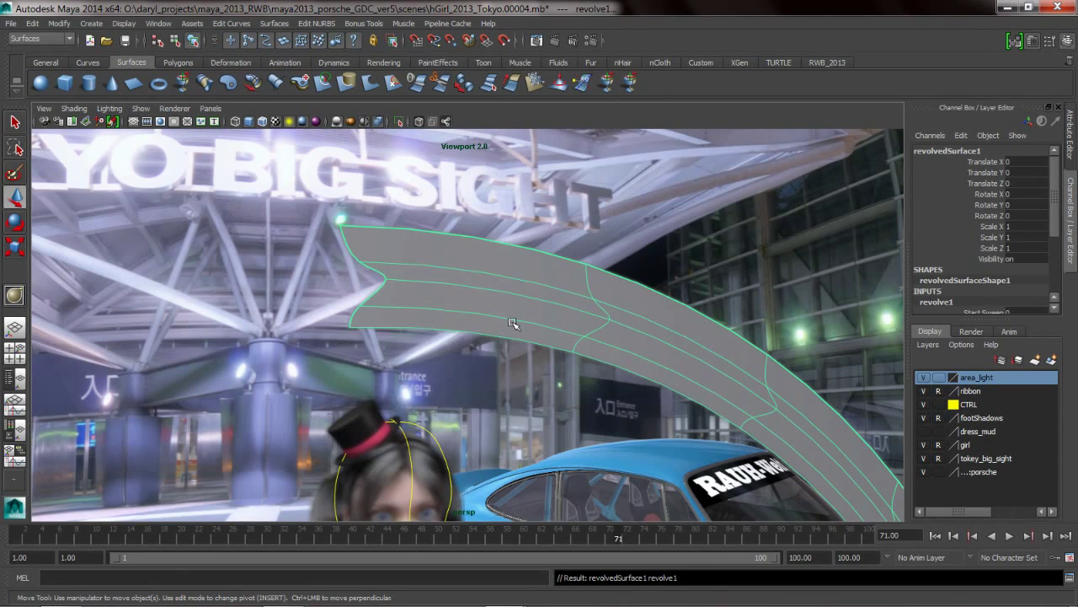
alt+right_drag(599, 325, 523, 323)
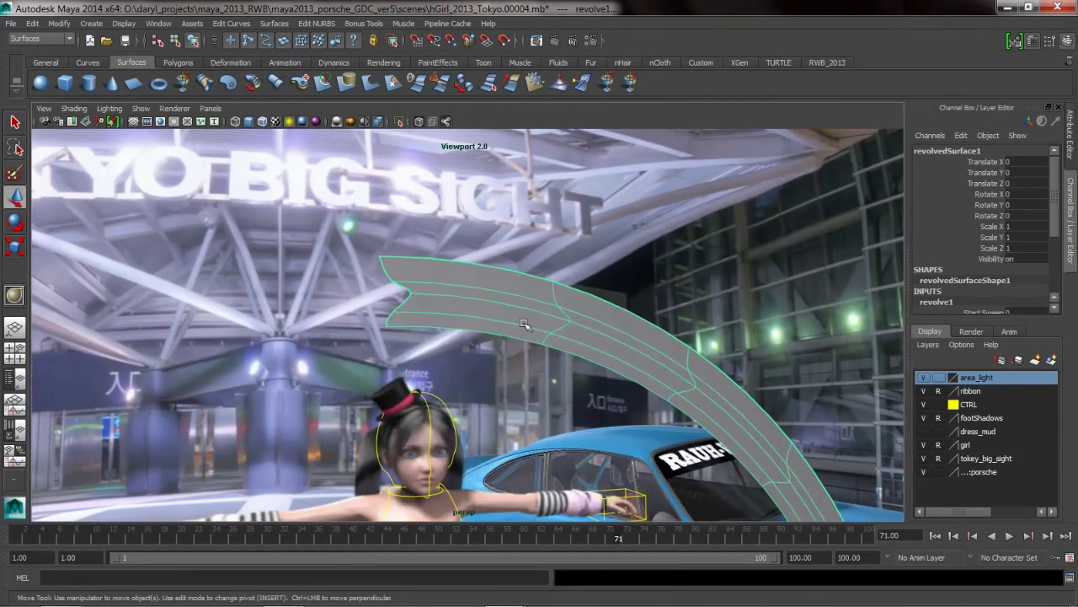
key(Delete)
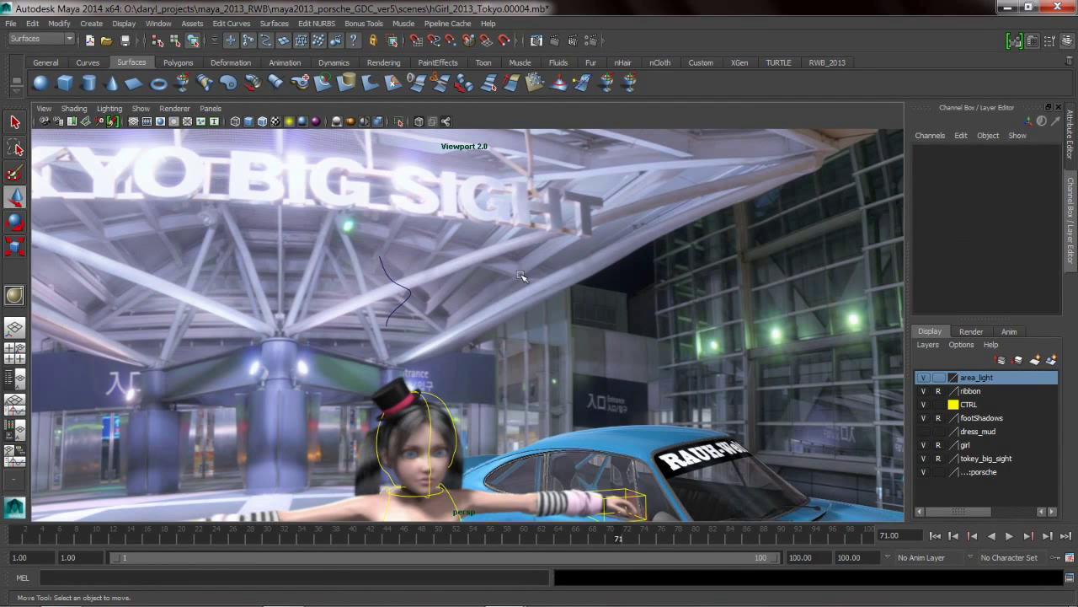
Step: In the Shelf Editor, give the Revolve button the Icon Label 'Y' in yellow and Save All Shelves
right_click(606, 81)
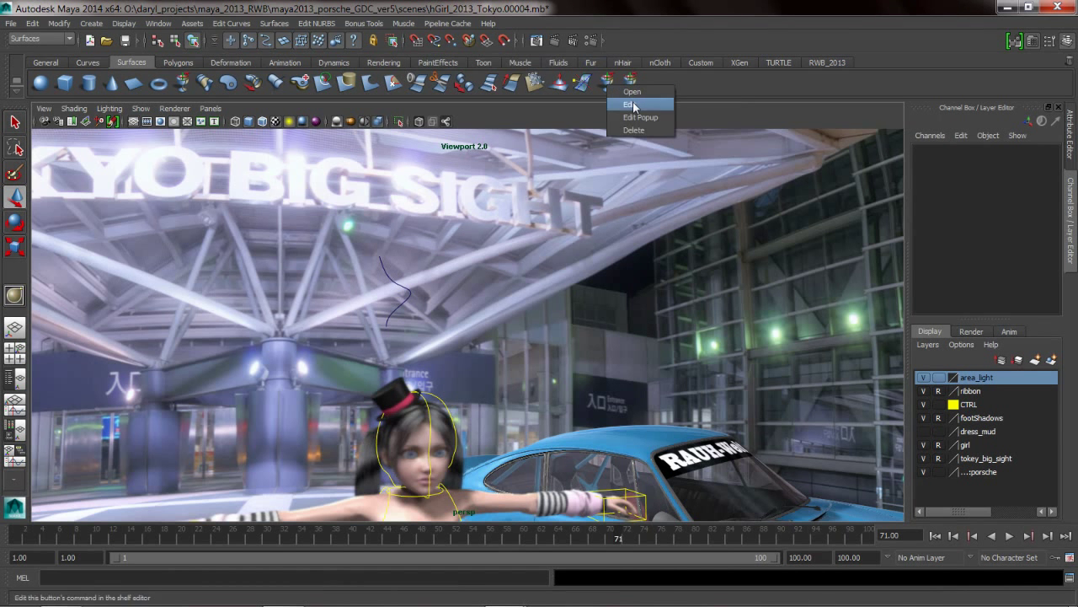
click(634, 106)
click(389, 211)
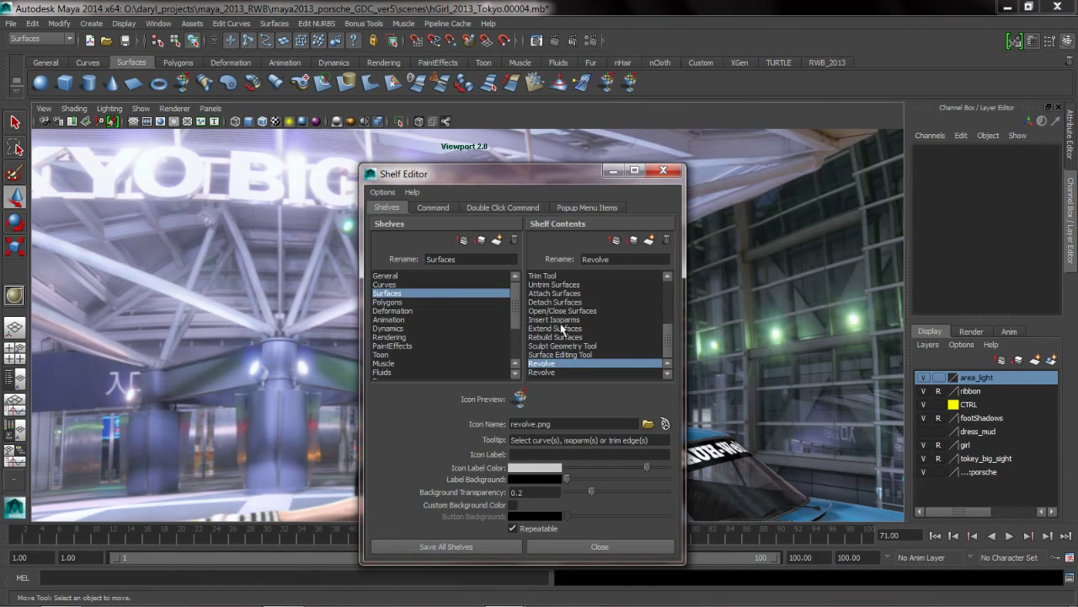
click(548, 456)
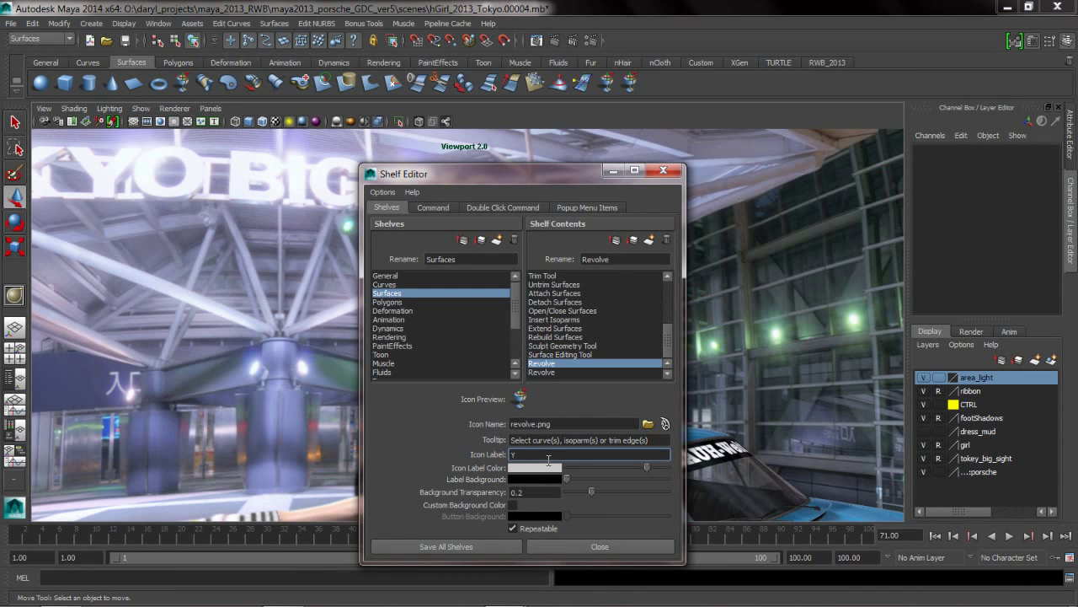
click(549, 471)
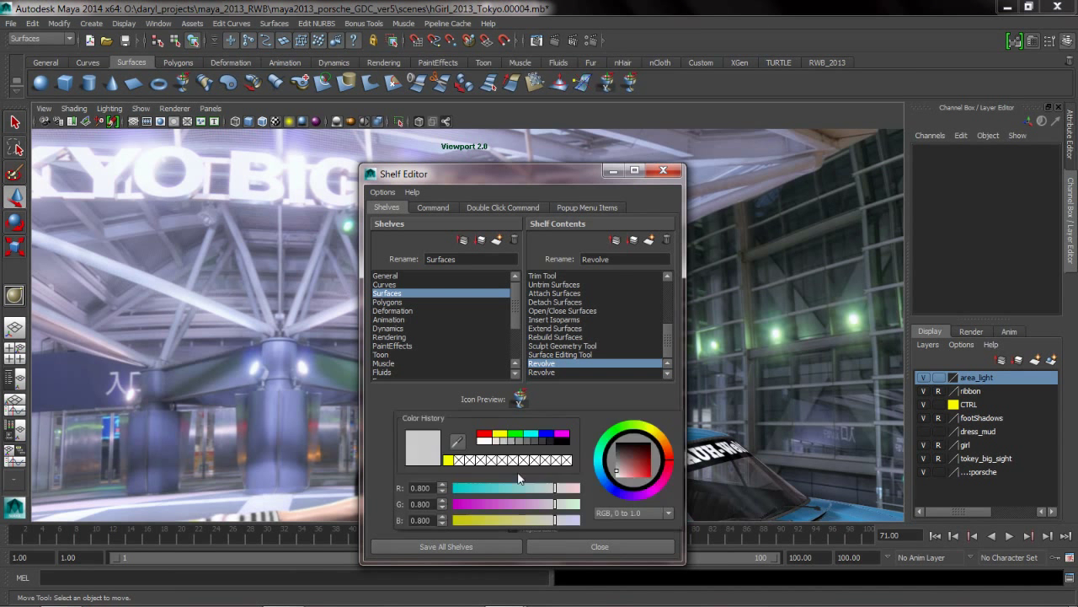
click(534, 470)
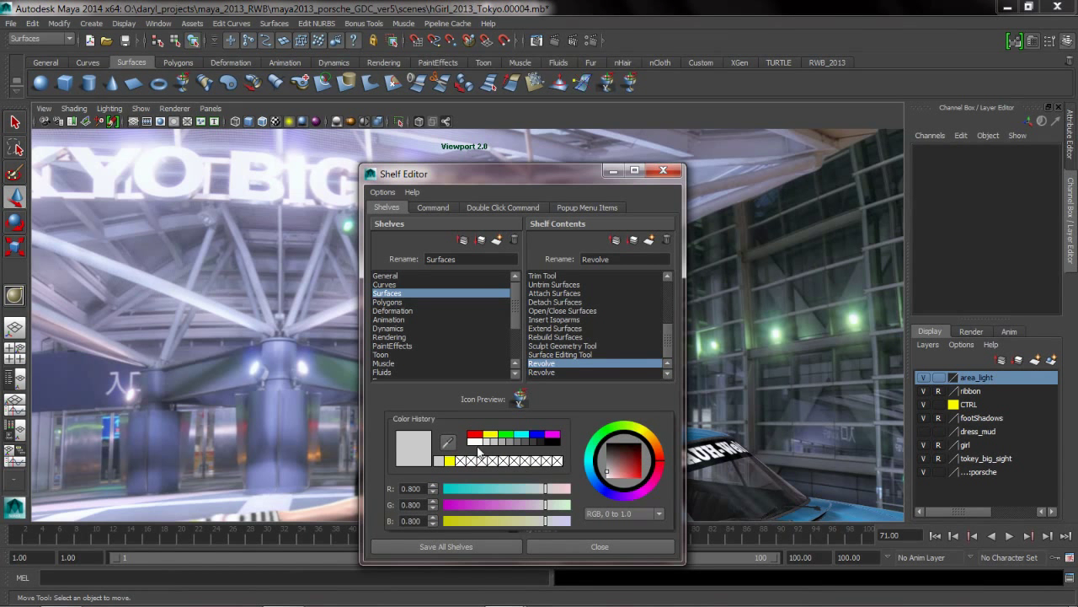
click(491, 437)
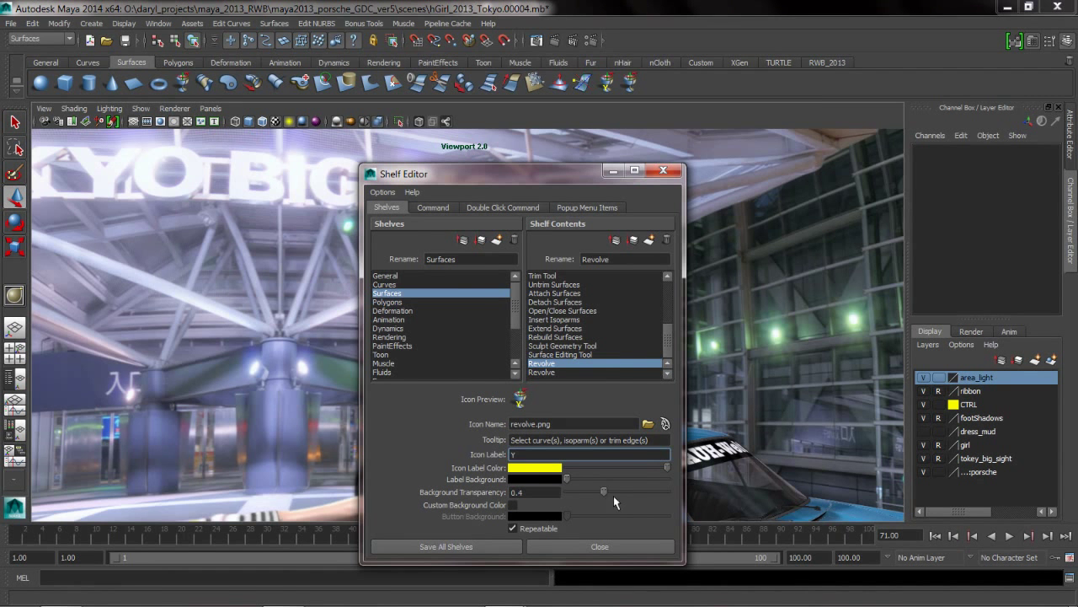
click(459, 555)
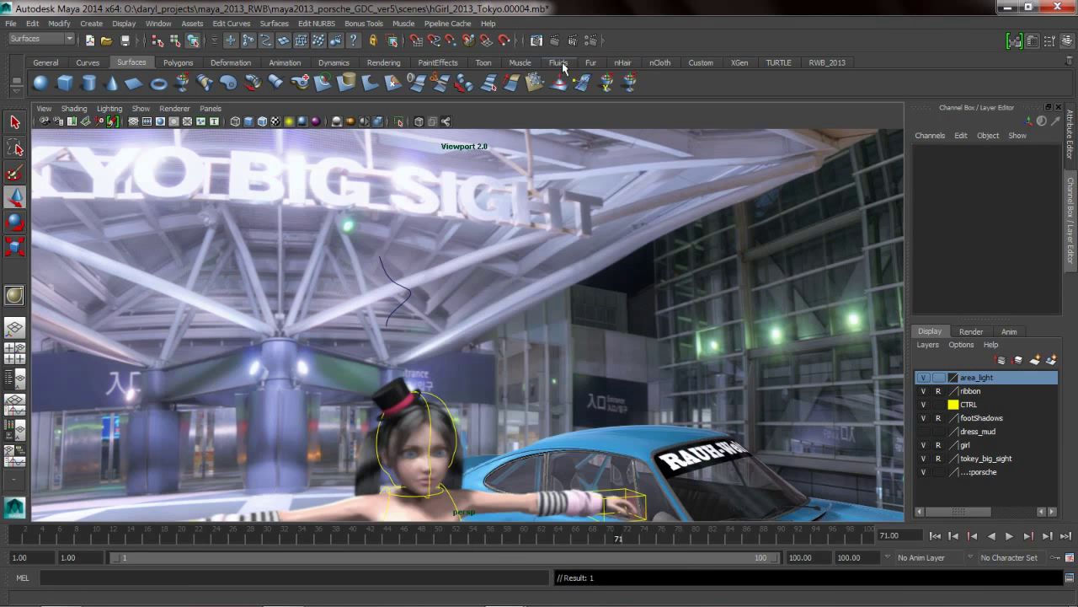
Step: Set the second Revolve button's label background to blue and save all shelves
right_click(634, 84)
click(666, 113)
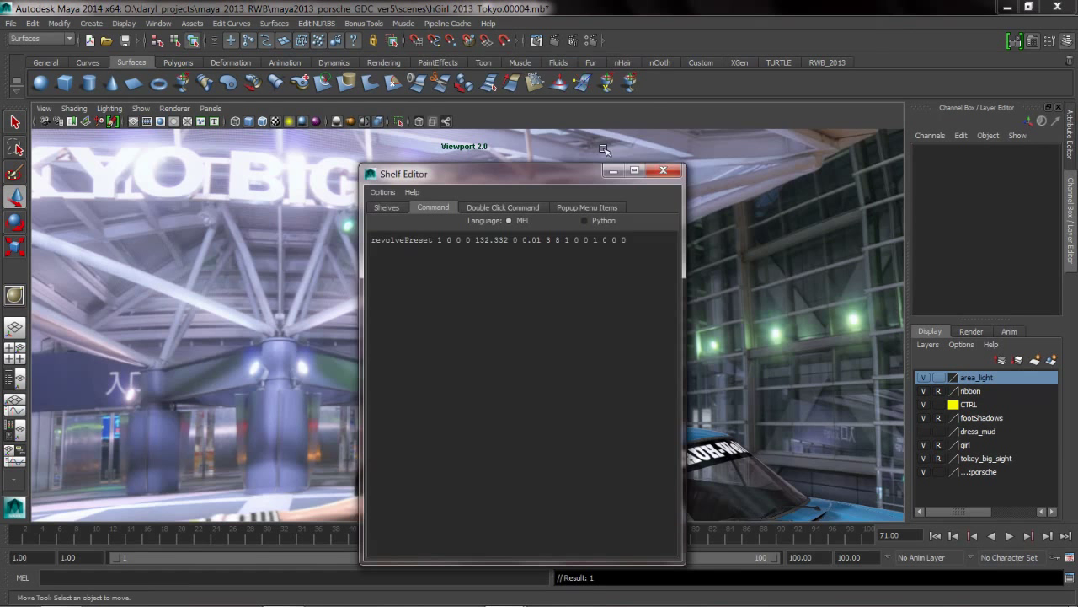
click(390, 208)
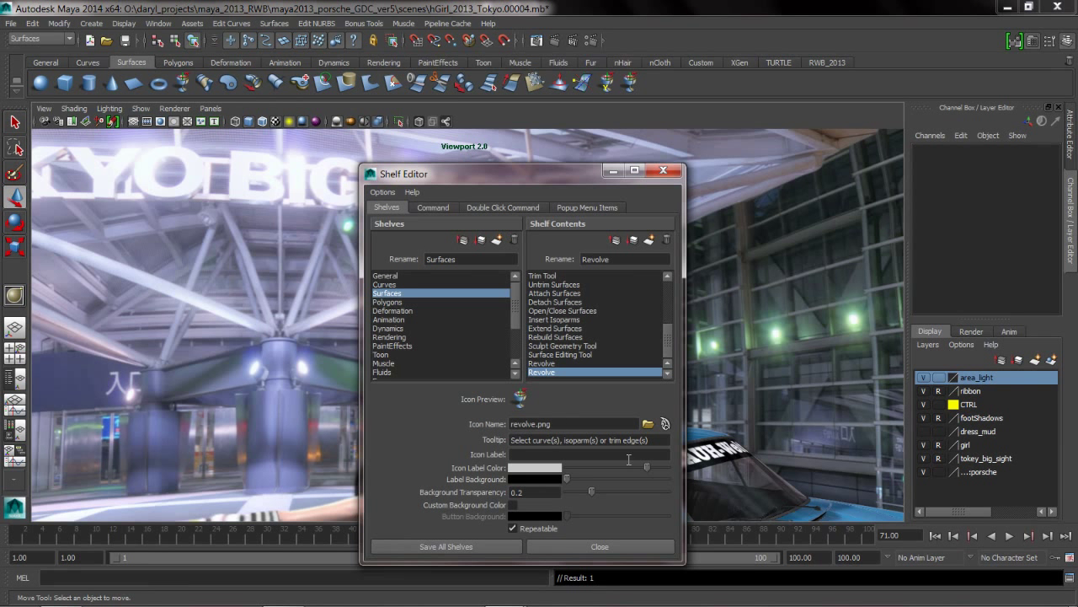
click(534, 469)
click(528, 433)
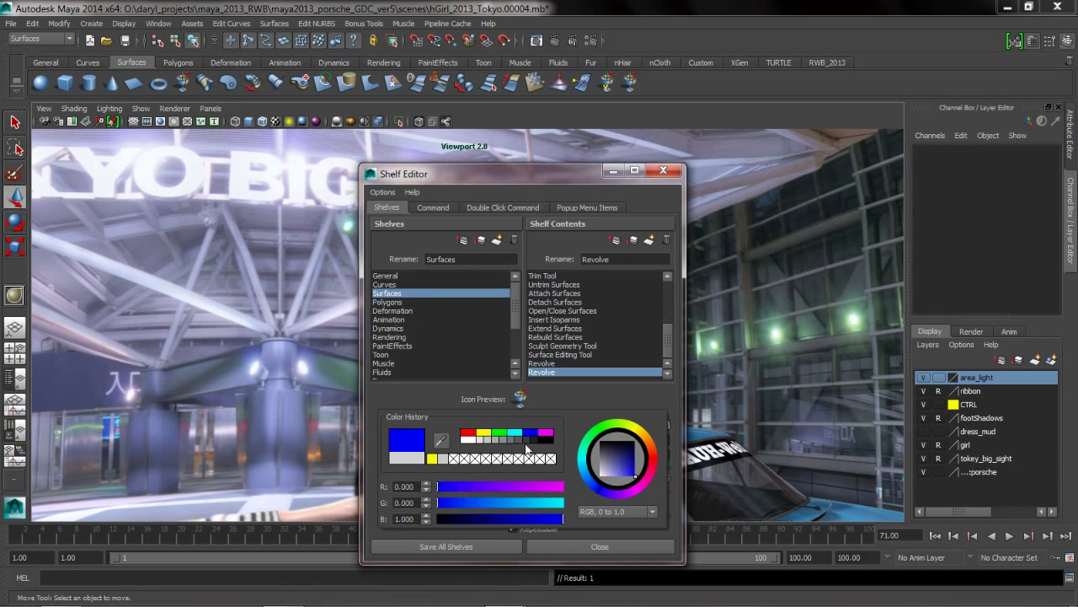
click(435, 549)
Step: Enter 'Z' as that button's Icon Label and save the shelves again
right_click(629, 82)
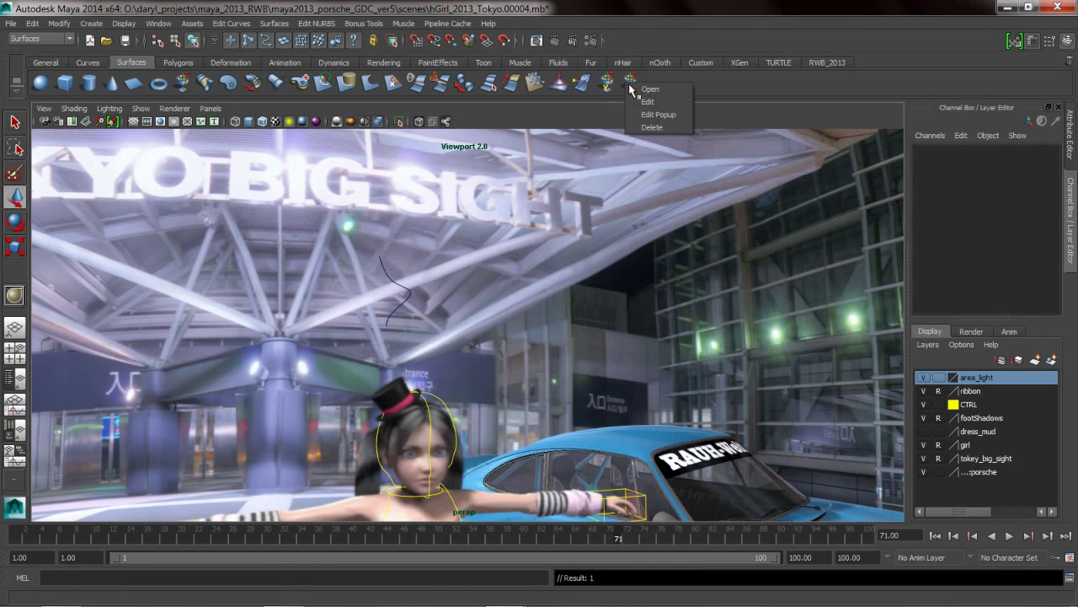
click(650, 102)
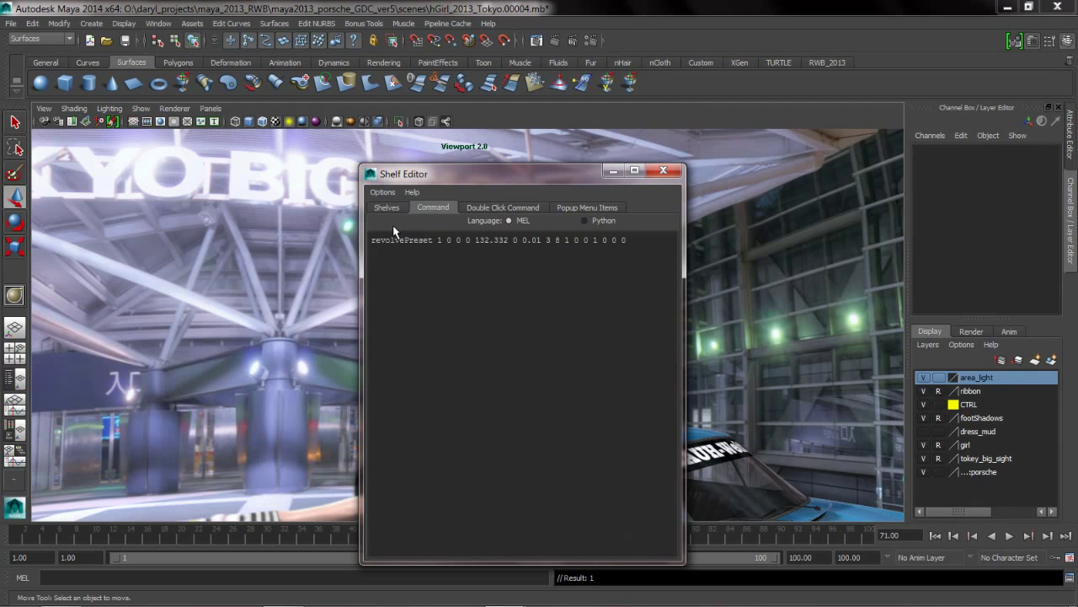
click(530, 455)
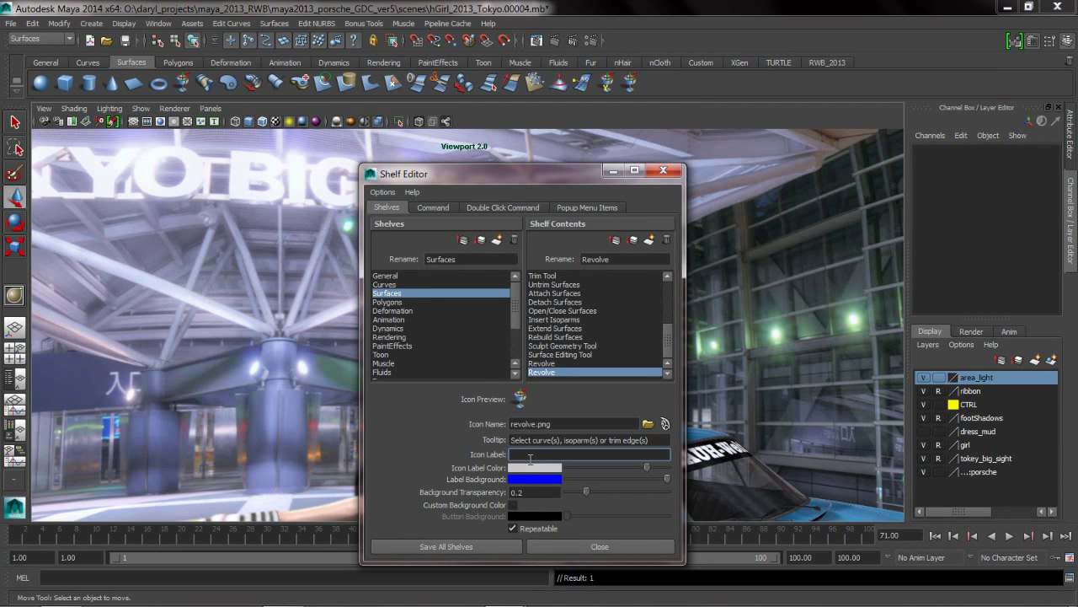
text(Z)
click(458, 547)
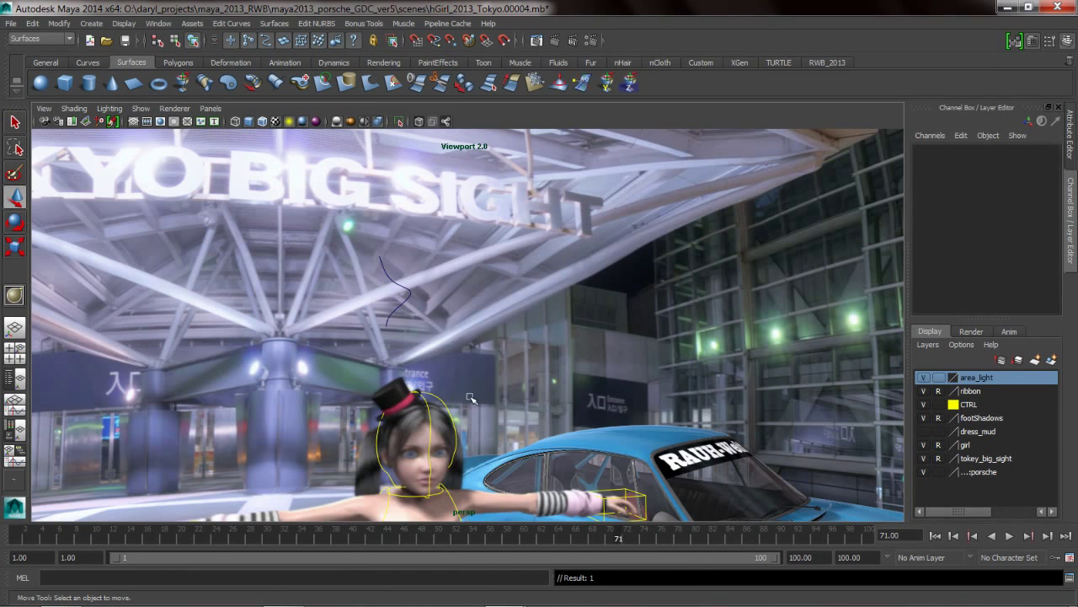
Step: Frame the girl rig, pull back to show her and the blue car, and switch to the RWB_2013 shelf
key(f)
alt+right_drag(617, 351, 512, 348)
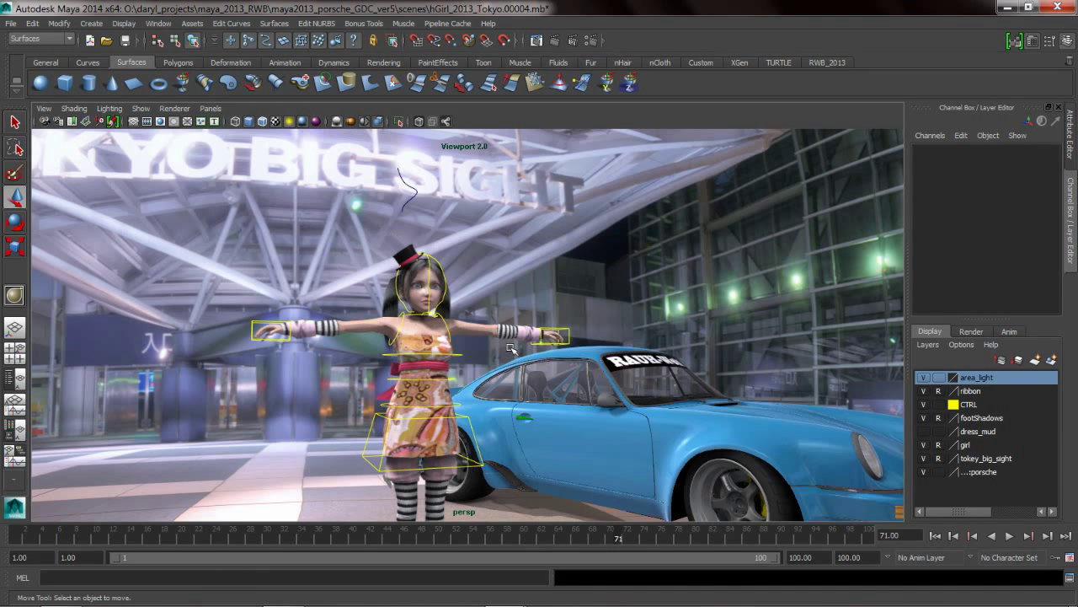
click(830, 62)
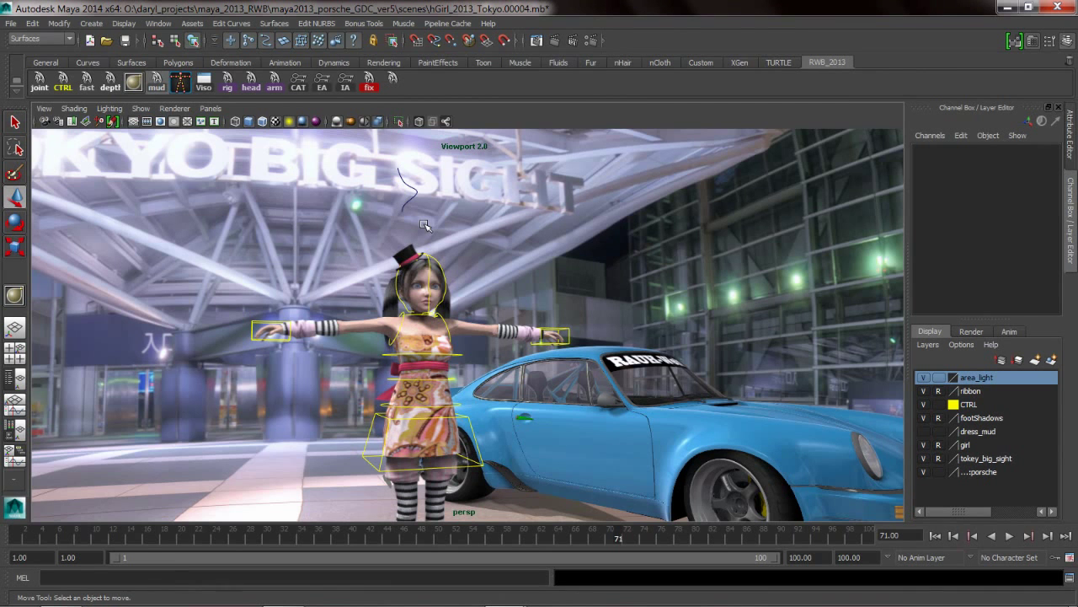
alt+middle_drag(438, 369, 437, 289)
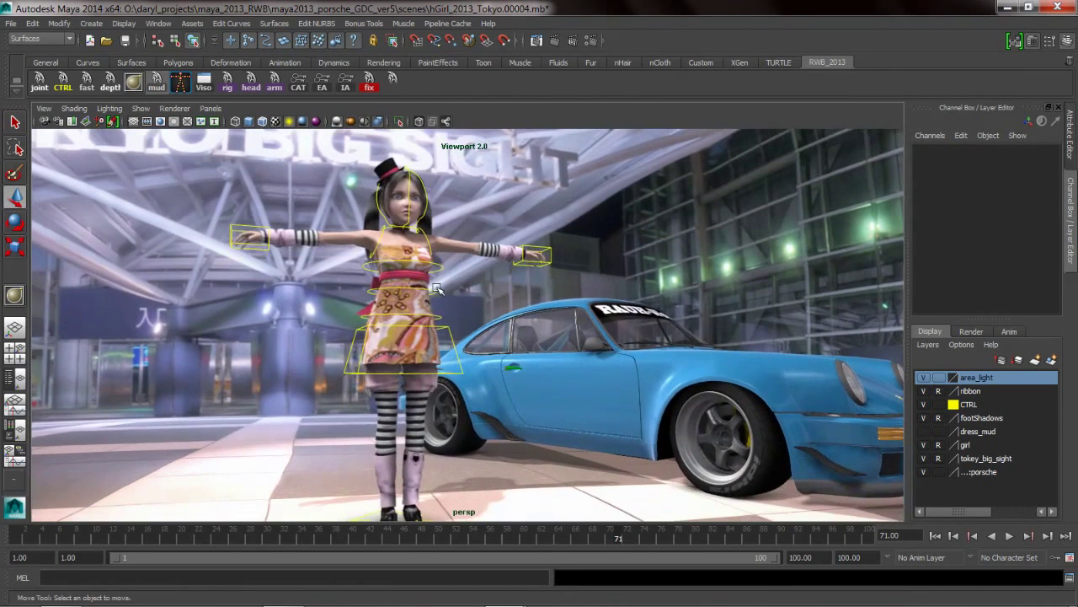
Step: Toggle the joint and CTRL shelf buttons on and off, then uncheck Show > NURBS Curves
click(47, 90)
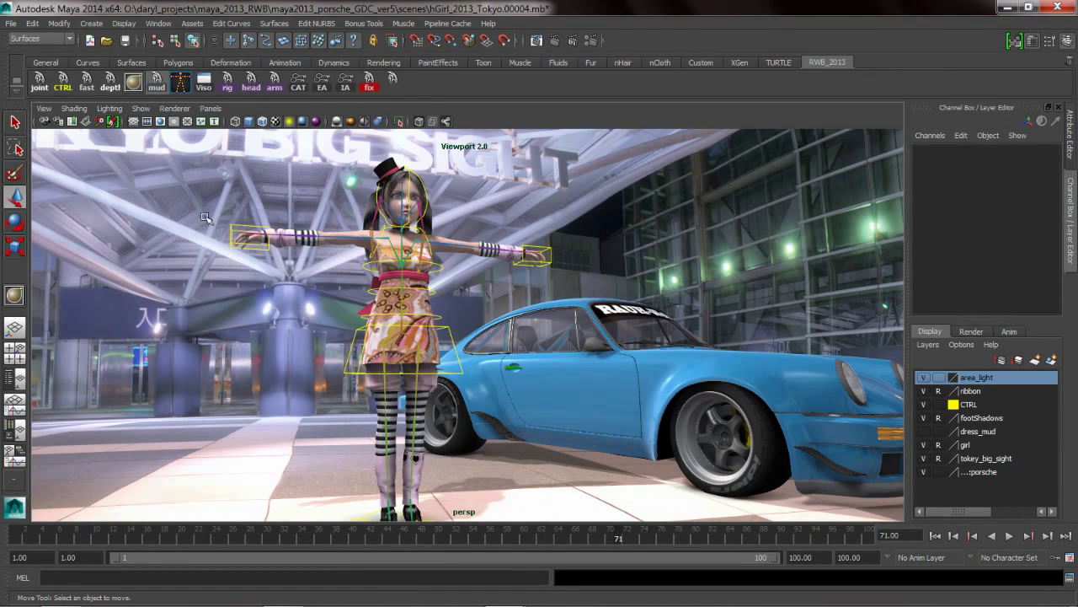
click(49, 92)
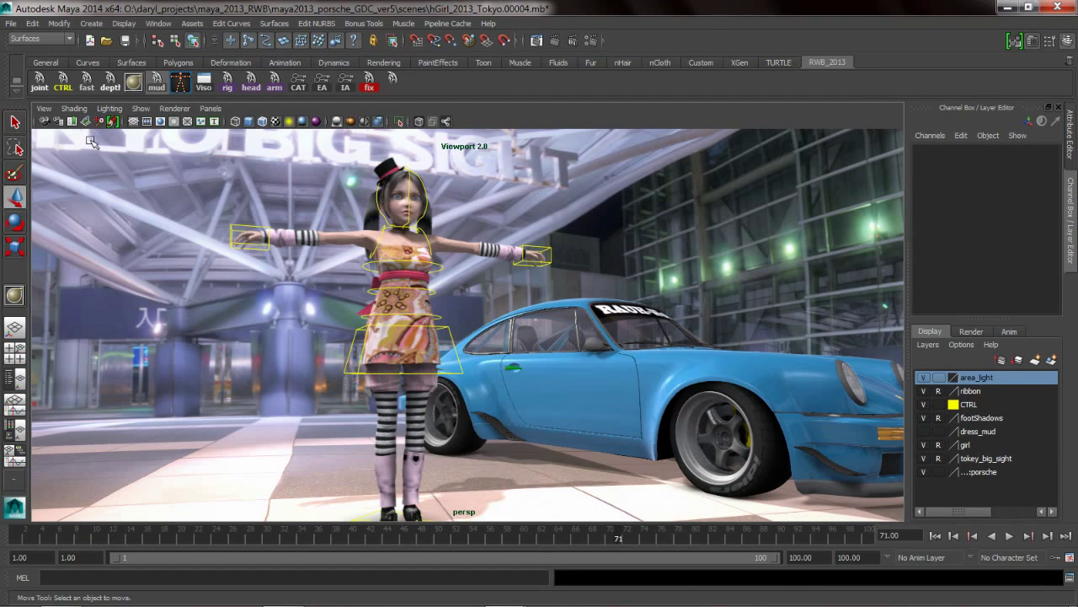
click(63, 87)
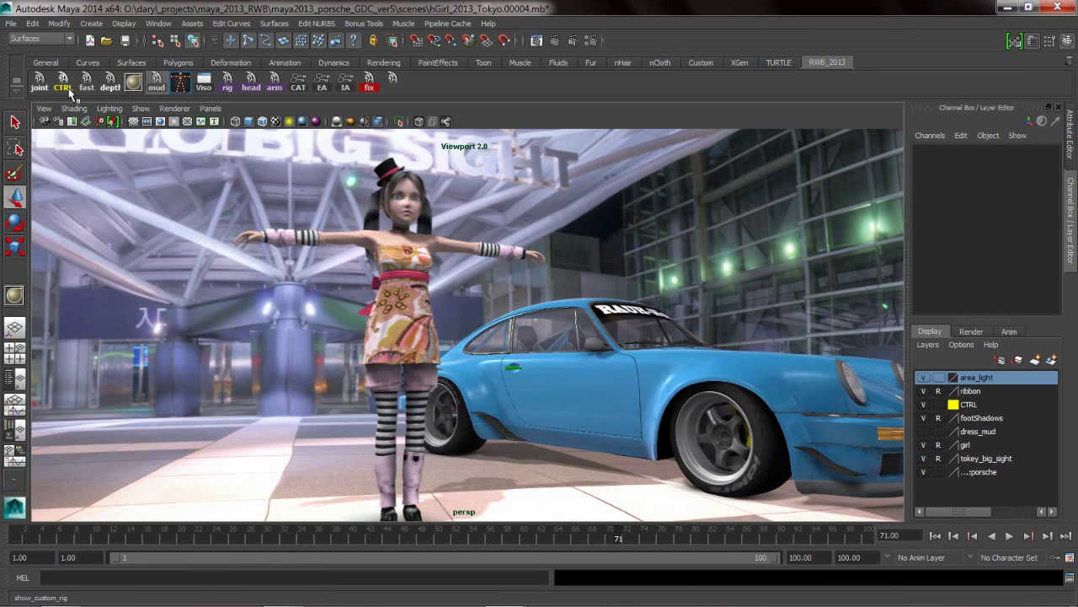
click(67, 89)
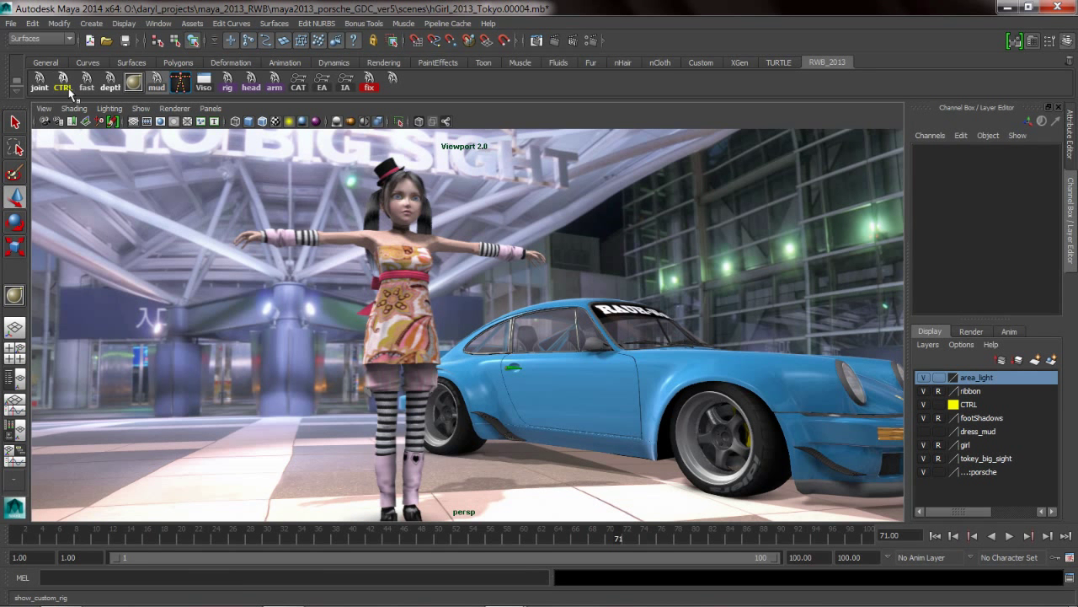
click(141, 110)
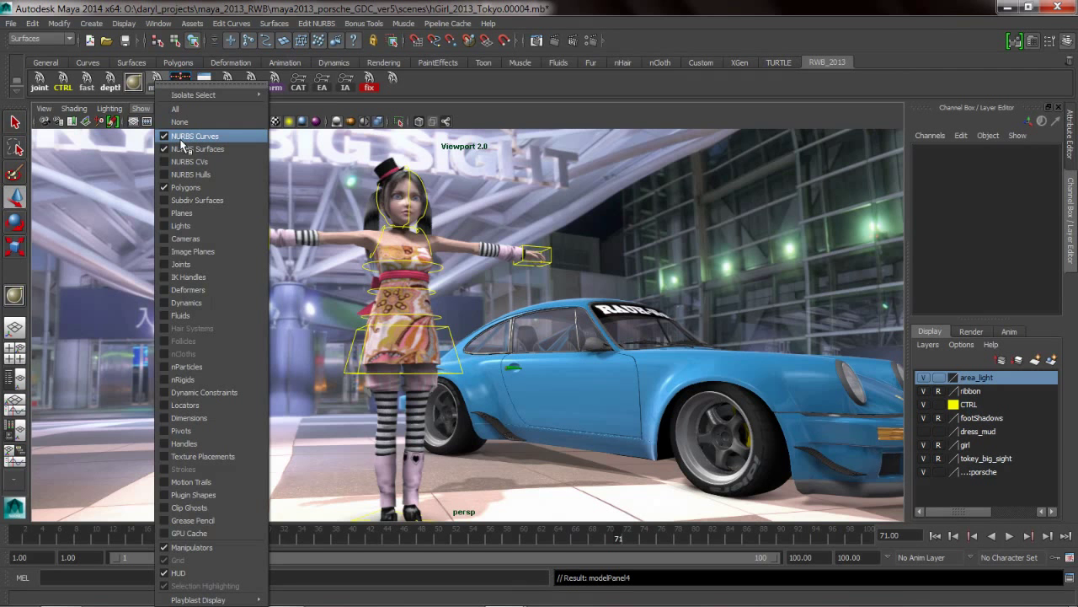
click(182, 138)
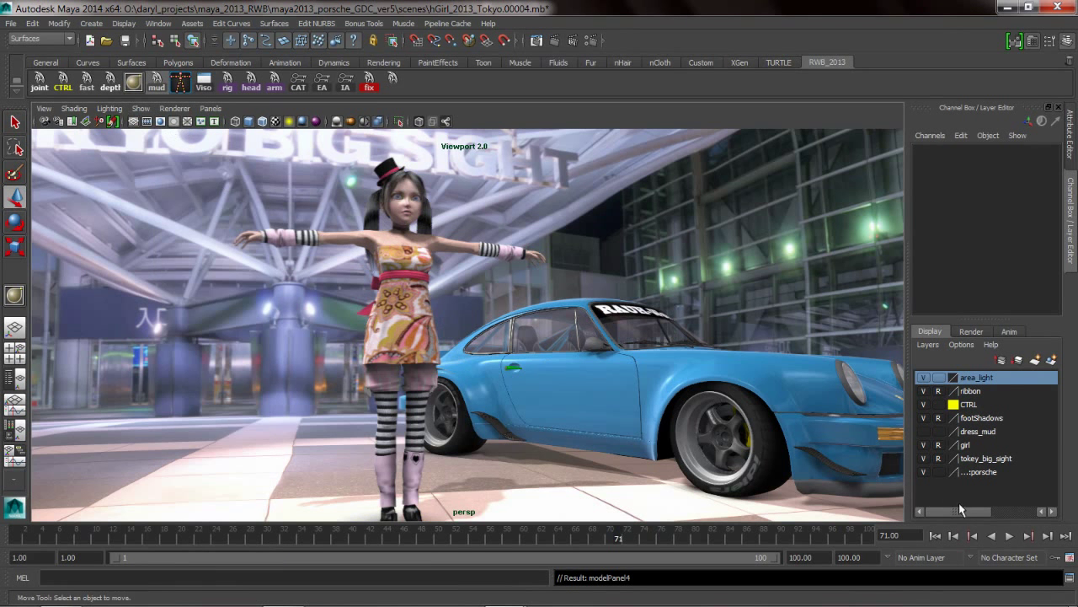
Step: Place 'modelEditor -e -nurbsCurves true modelPanel4;' in the MEL input and inspect the fast button's commands
click(1069, 578)
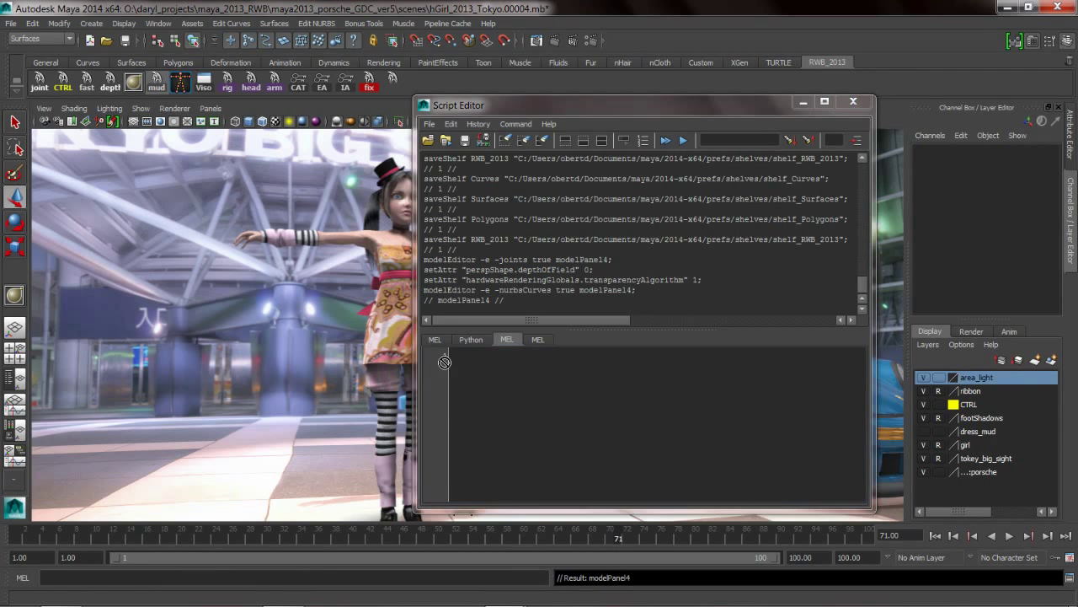
drag(467, 380, 477, 386)
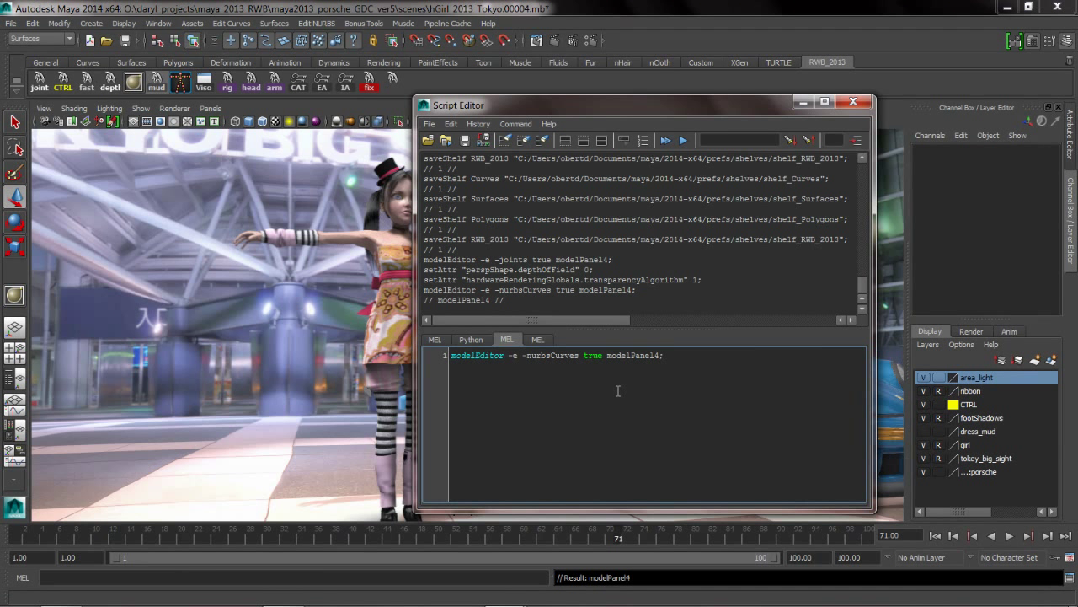
right_click(88, 86)
click(93, 105)
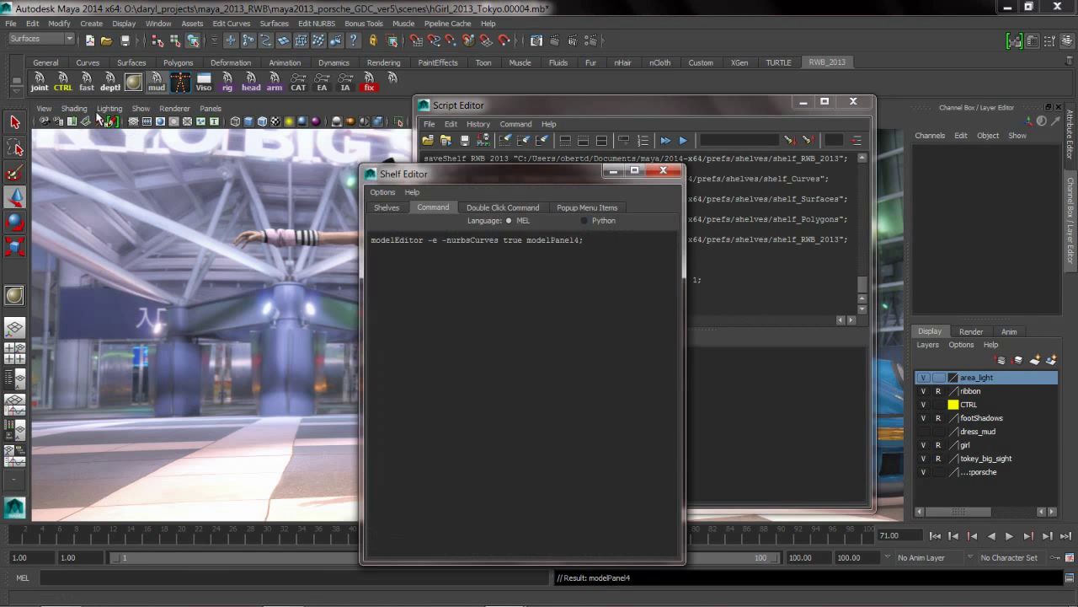
click(503, 207)
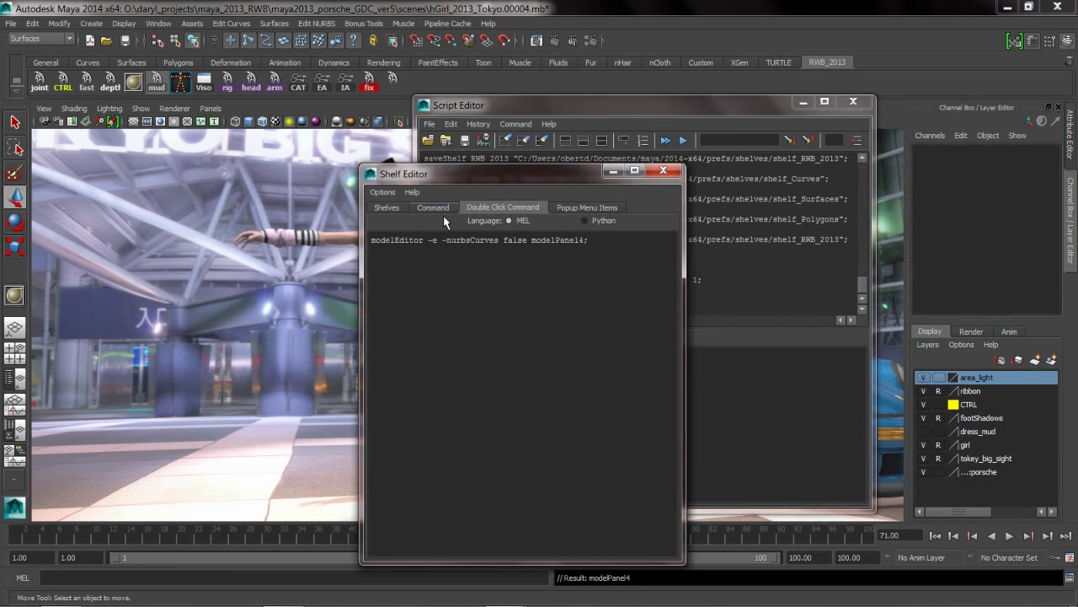
click(663, 170)
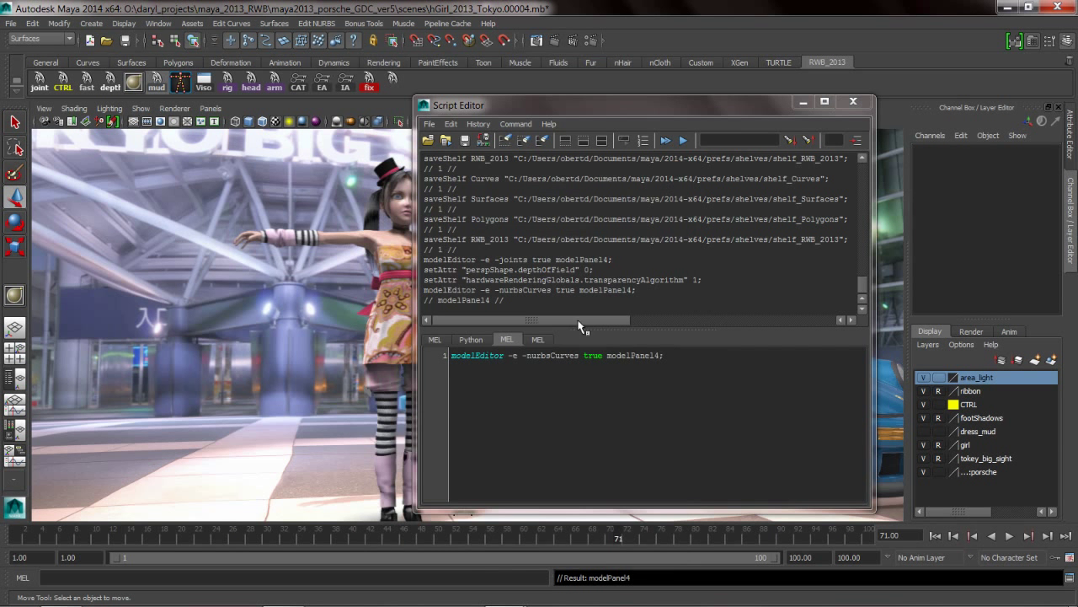
Step: Toggle the CTRL curves, then enable Echo All Commands and clear the Script Editor history
click(854, 102)
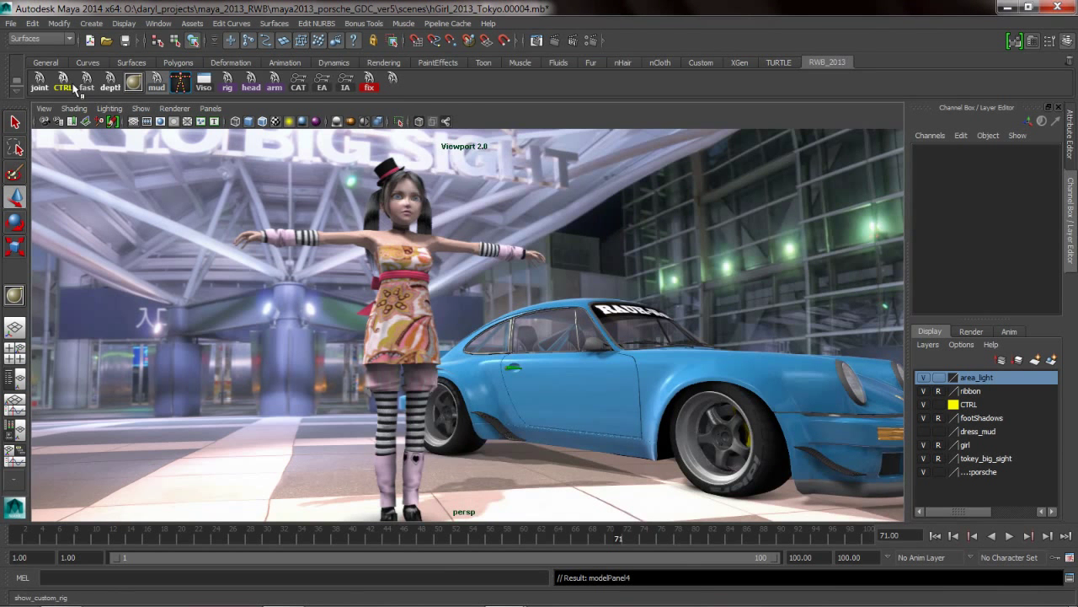
click(72, 86)
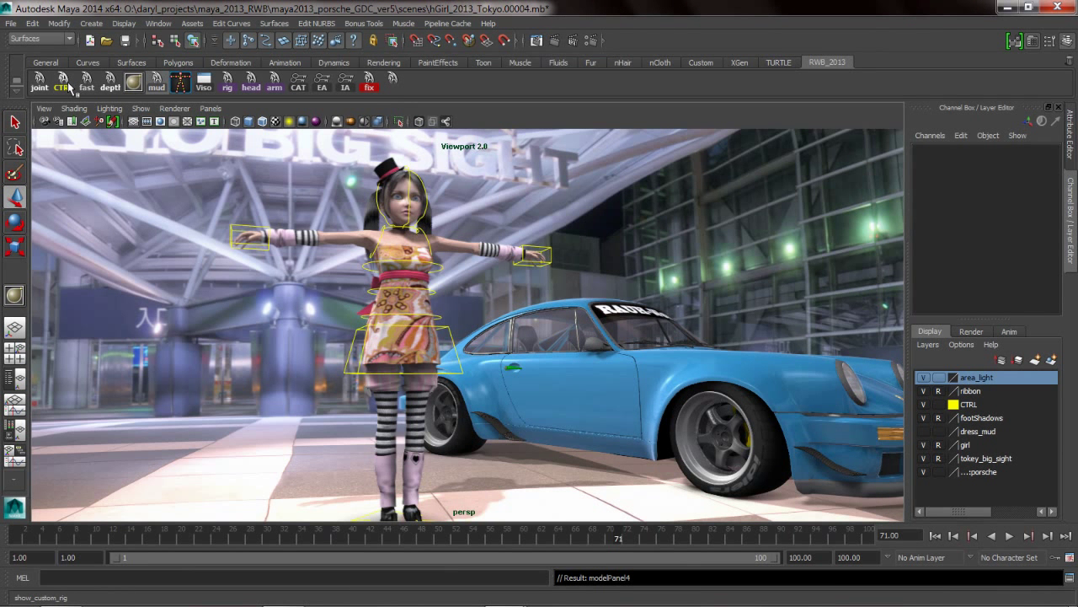
click(70, 87)
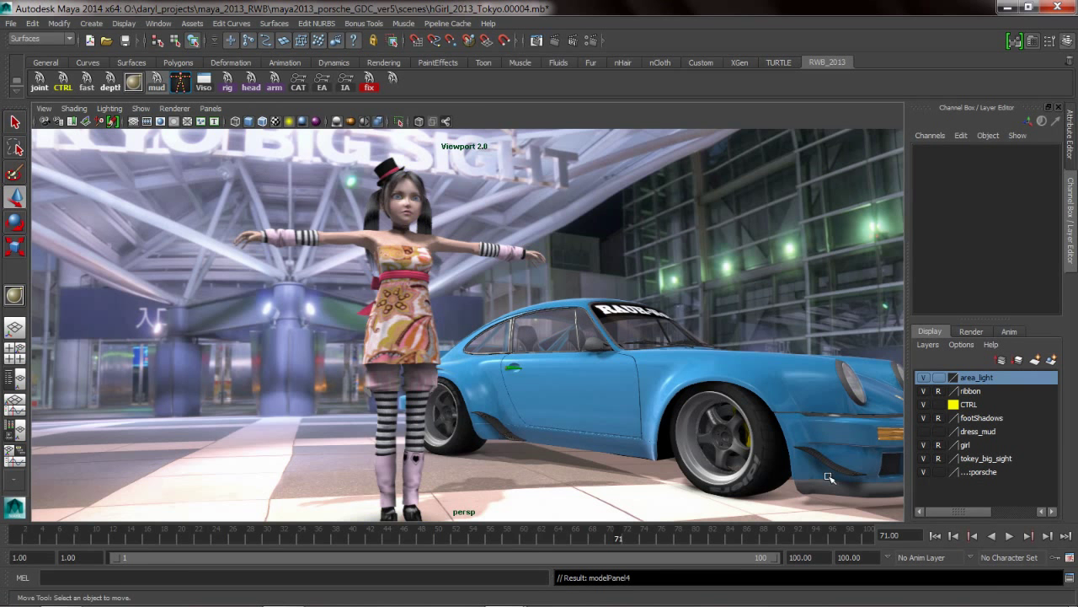
click(1070, 578)
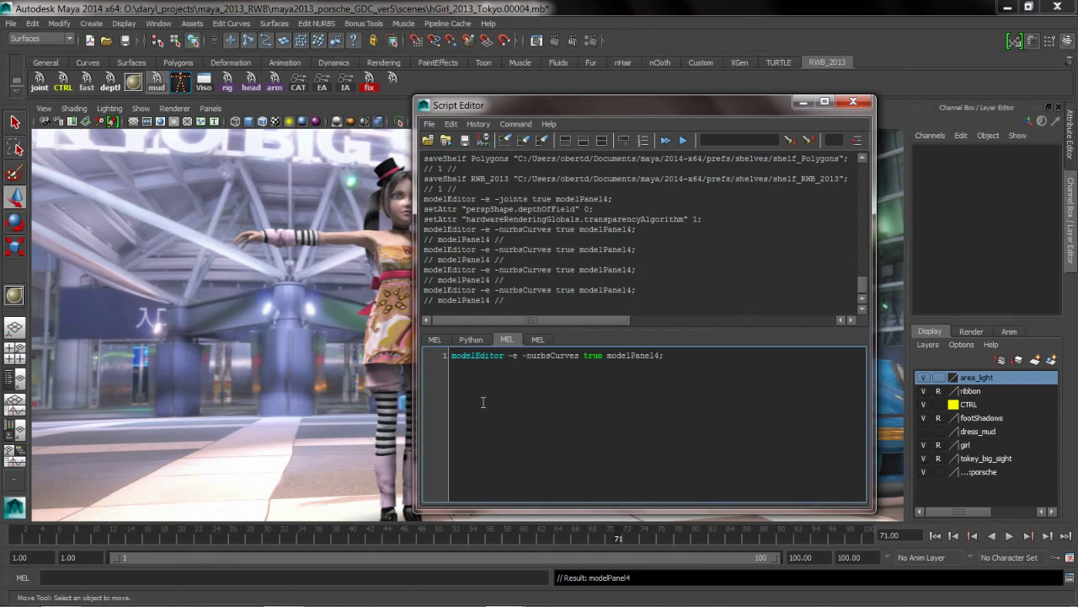
click(478, 124)
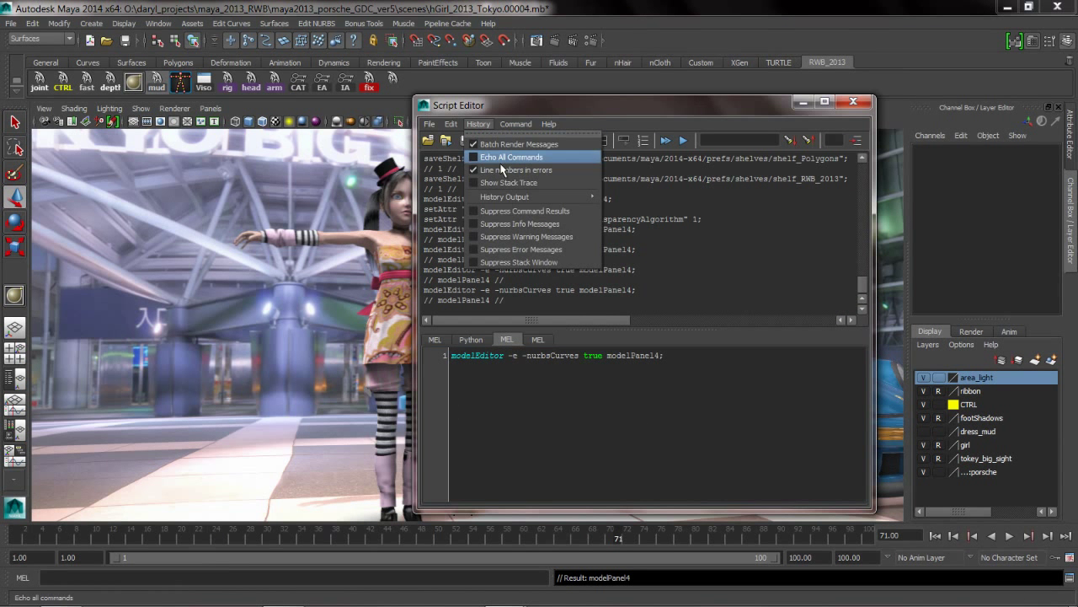
click(497, 155)
click(505, 141)
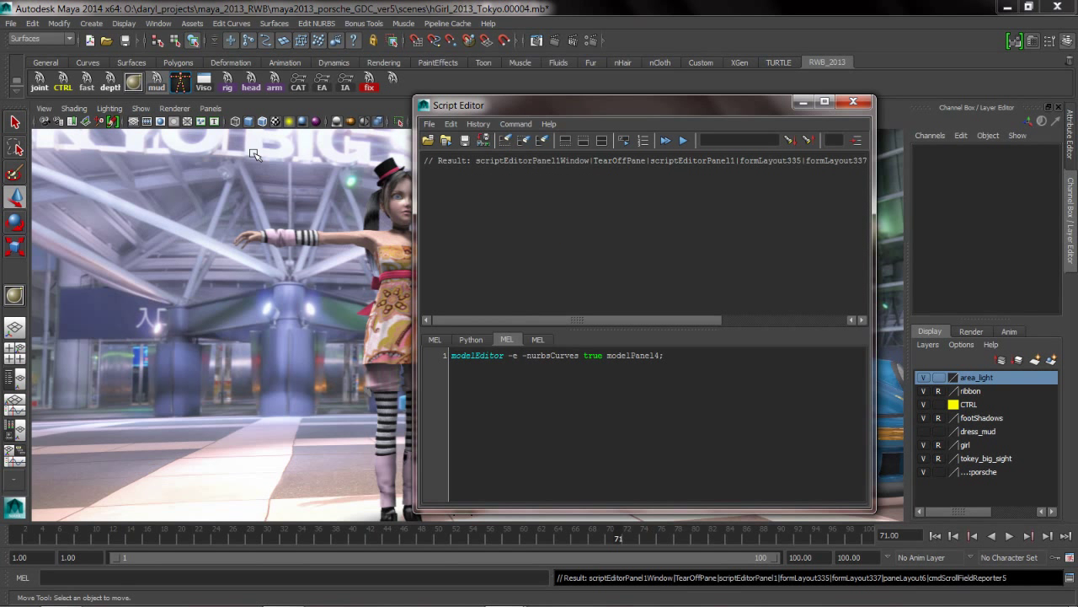
Step: Turn on NURBS Curves and drag the echoed nurbsCurves command onto the RWB_2013 shelf as a button
click(142, 109)
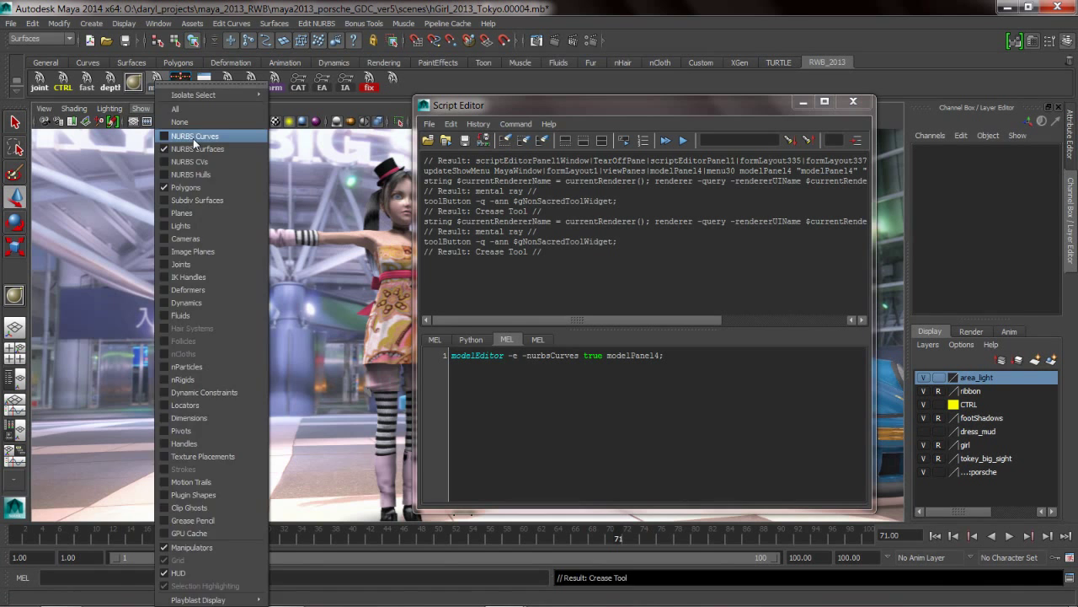
click(194, 143)
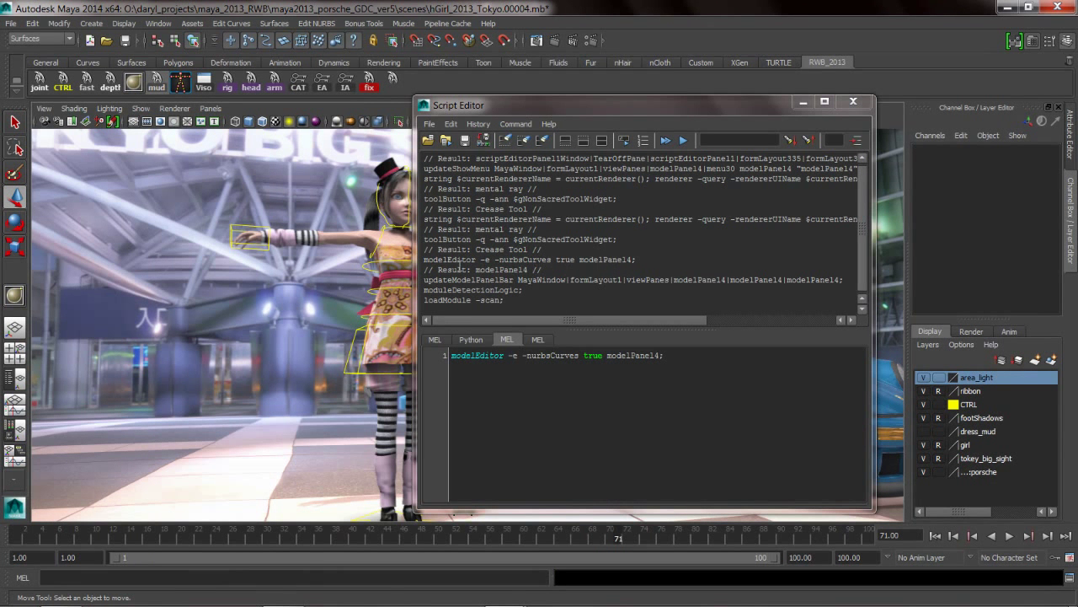
drag(640, 261, 423, 262)
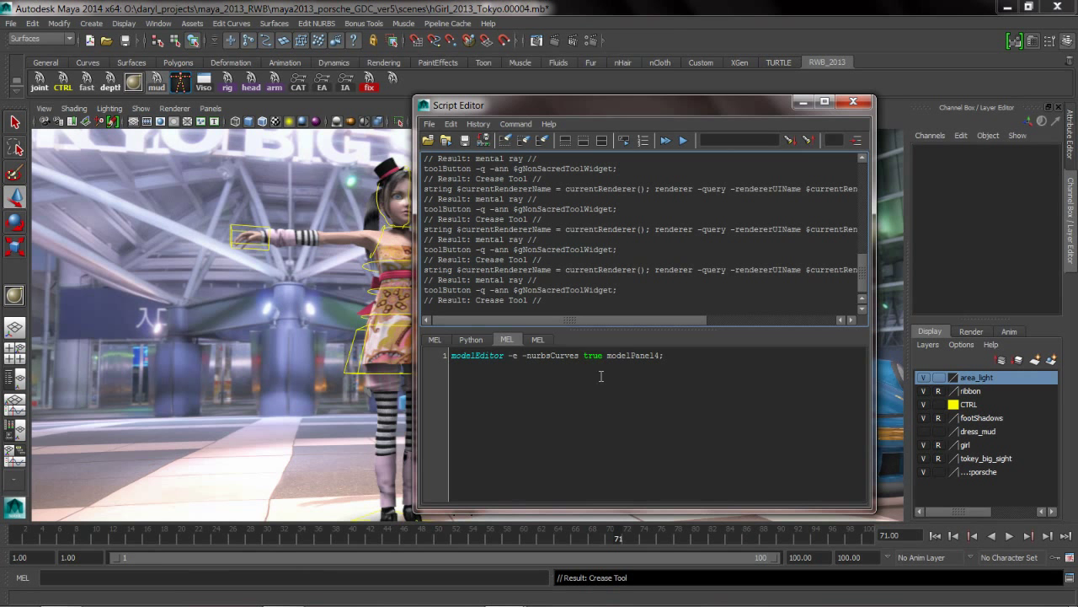
drag(686, 359, 401, 368)
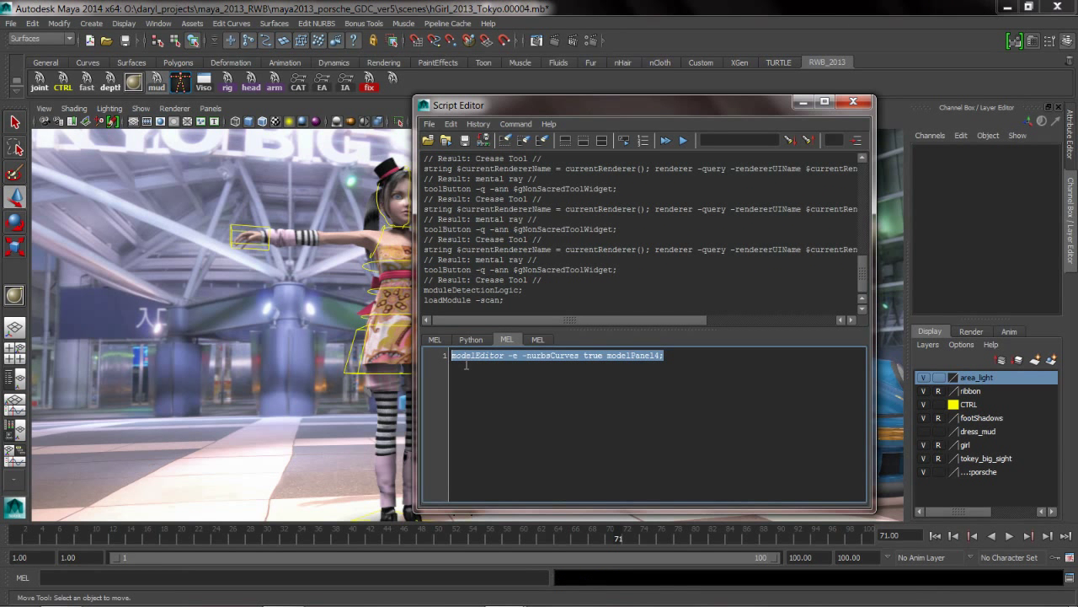
middle_drag(465, 364, 404, 80)
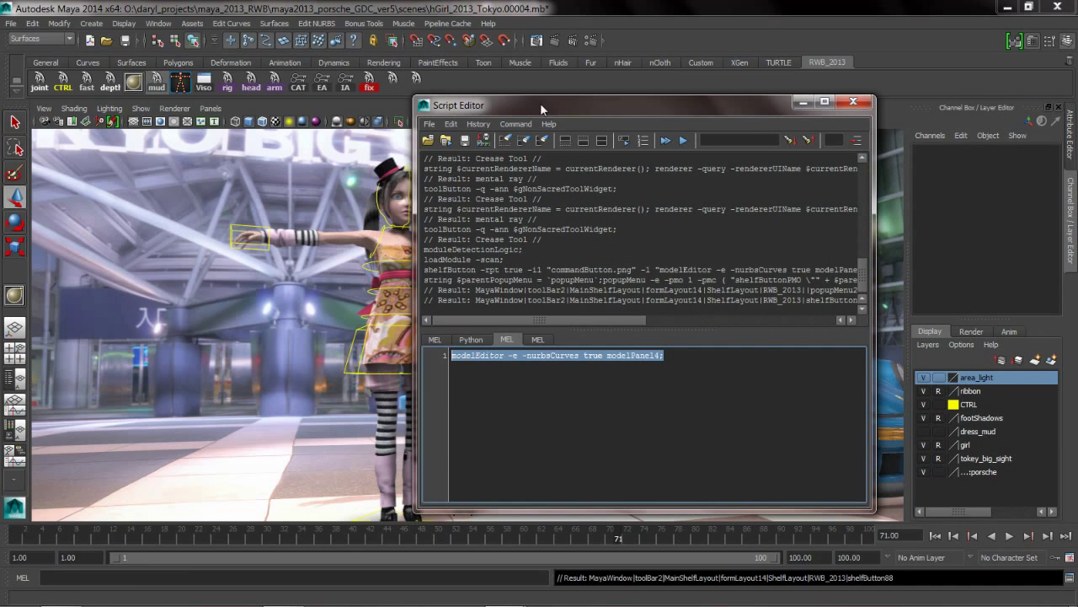
click(854, 101)
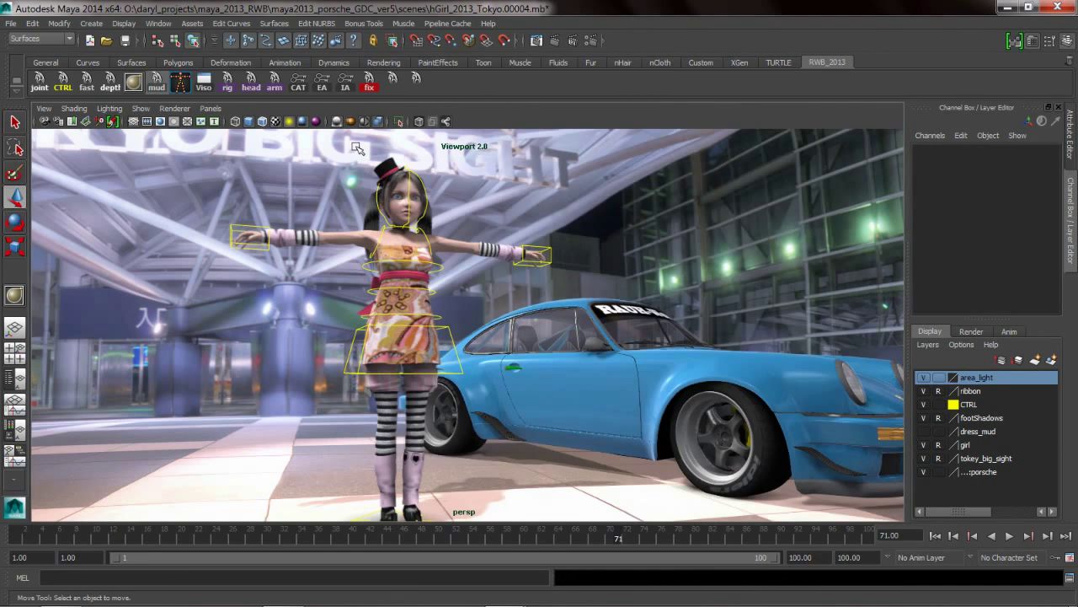
click(63, 80)
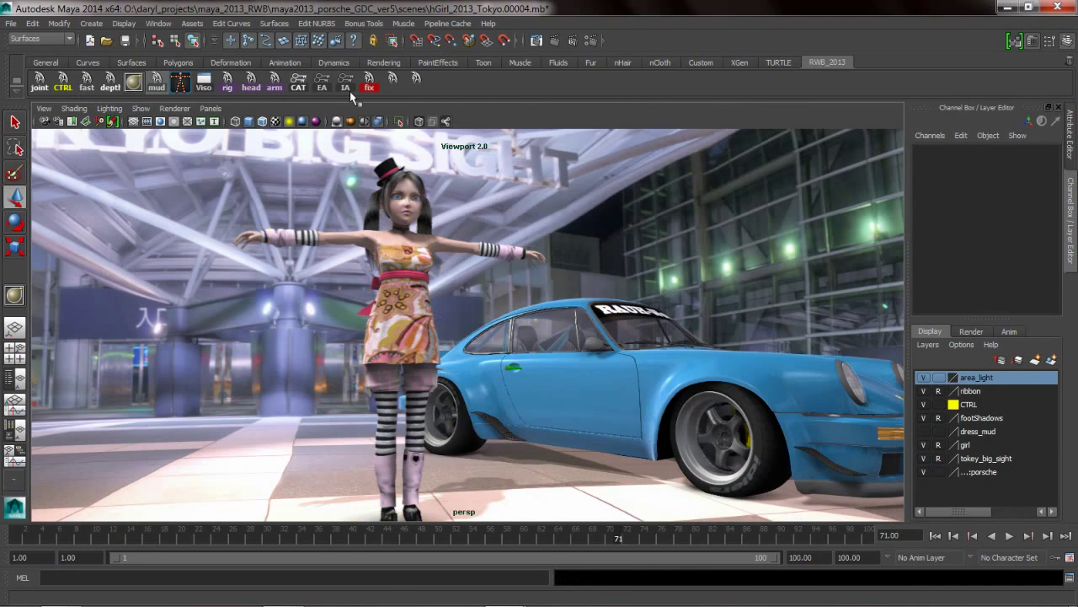
Step: Restore the control curves, make dress_mud visible, and toggle the dress between textured and grey mud
click(416, 81)
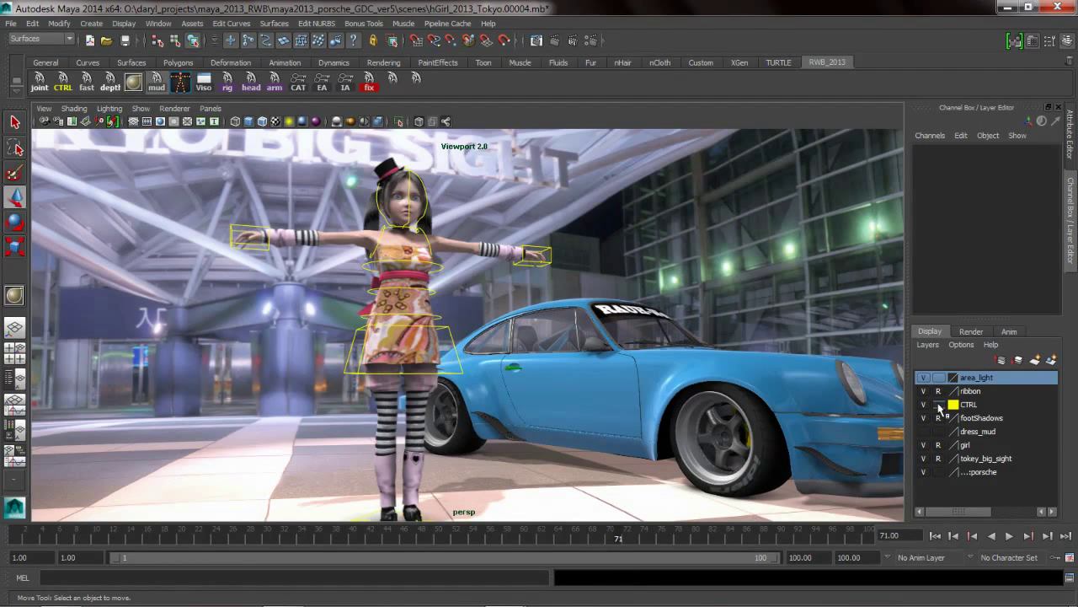
click(923, 431)
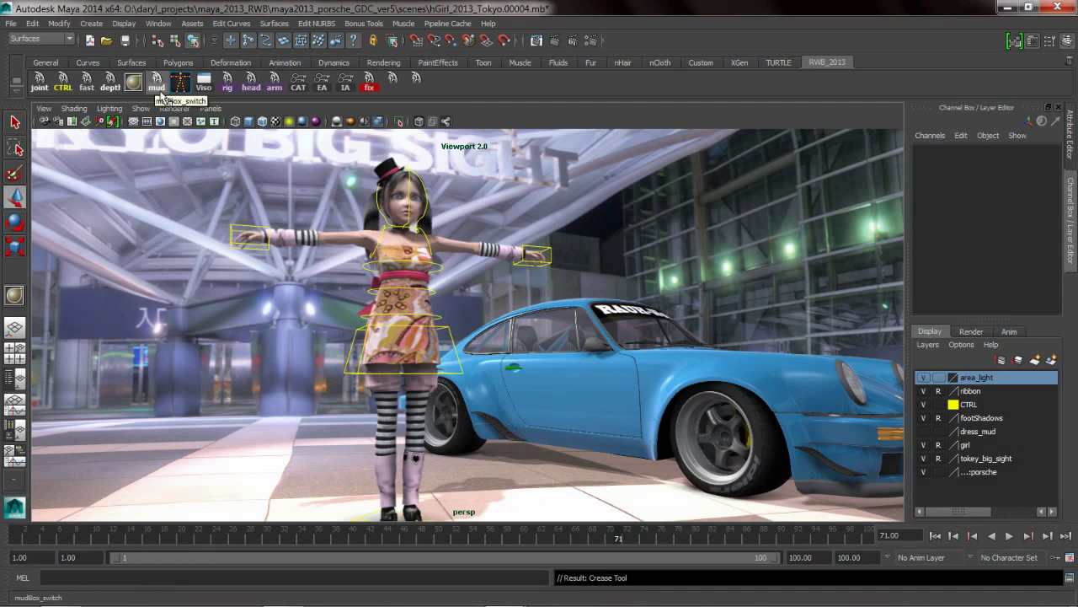
click(158, 84)
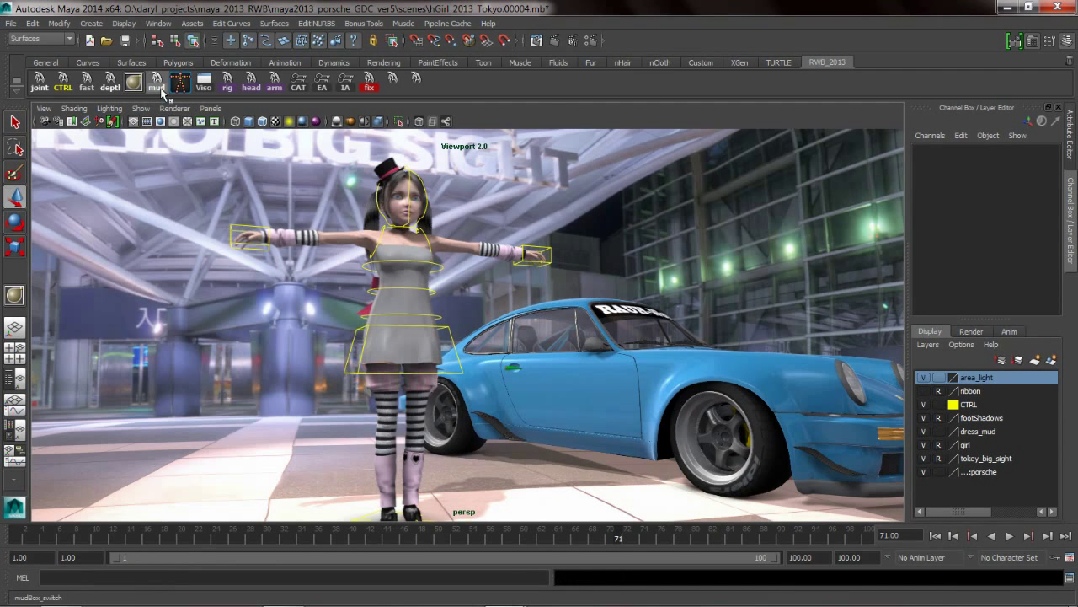
click(157, 84)
click(157, 85)
click(158, 84)
click(158, 84)
click(157, 84)
click(158, 85)
click(158, 84)
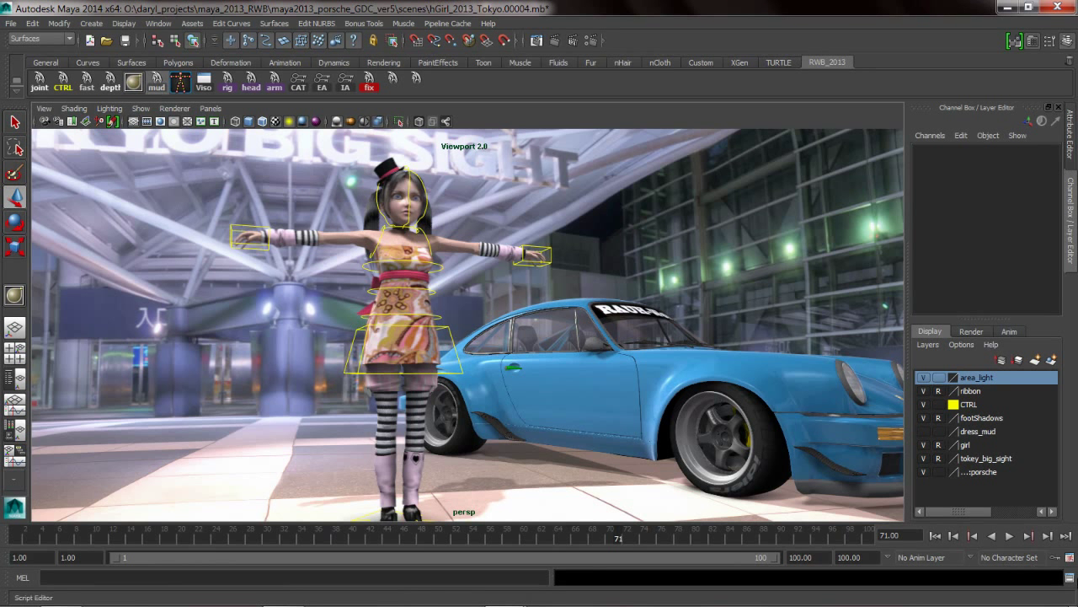
Step: Reopen the Script Editor and toggle the footShadows layer off and back on
click(1069, 578)
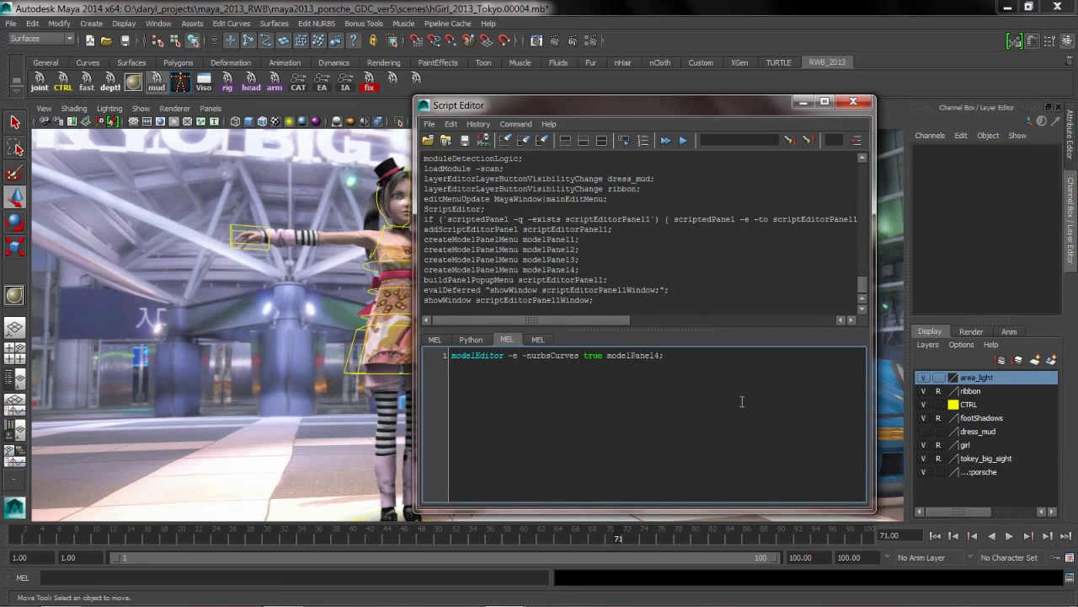
click(923, 417)
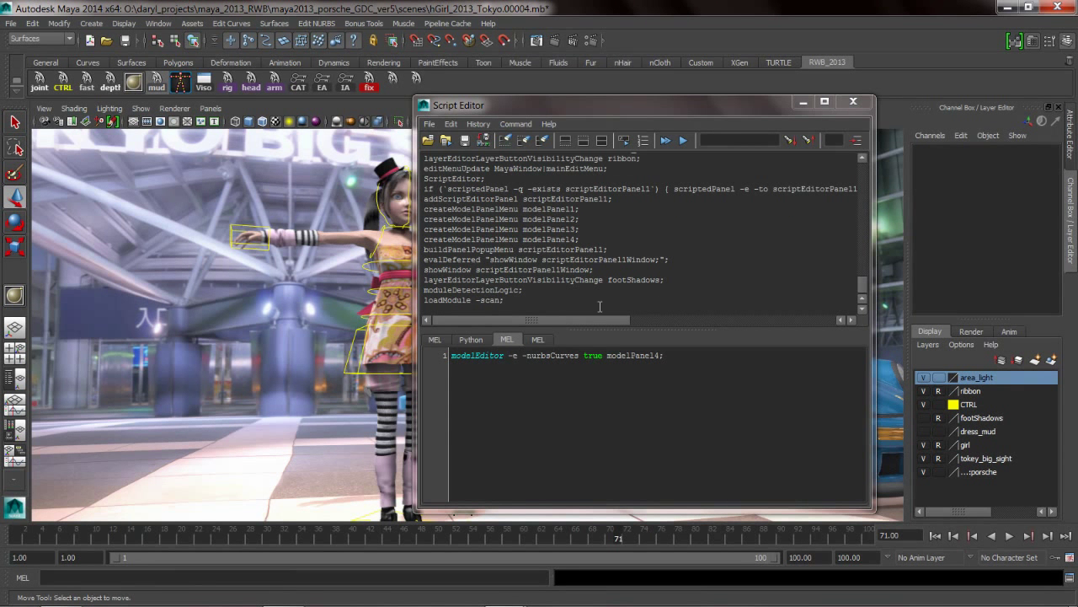
click(923, 417)
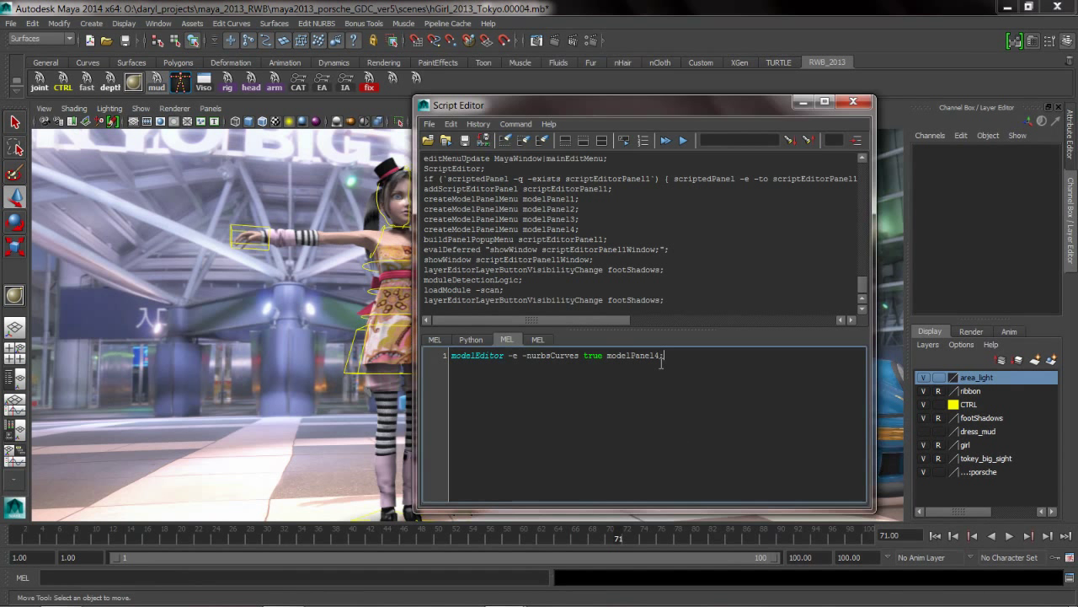
Step: Drop the mud shelf button's dress_mud and ribbon visibility commands into a new MEL tab
drag(664, 354, 455, 354)
click(537, 339)
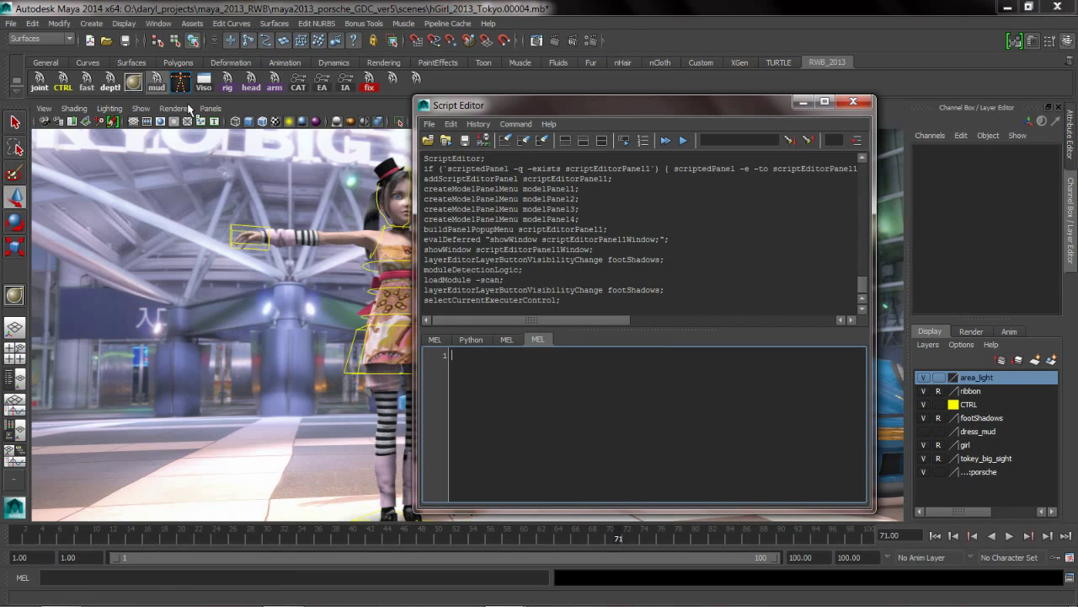
middle_drag(151, 94, 481, 377)
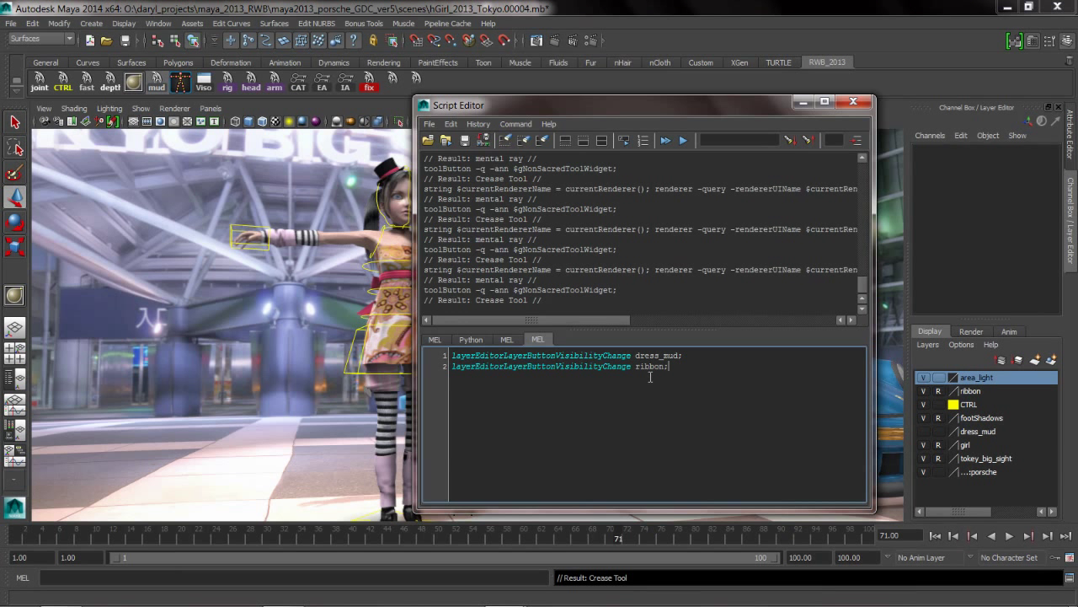
click(478, 124)
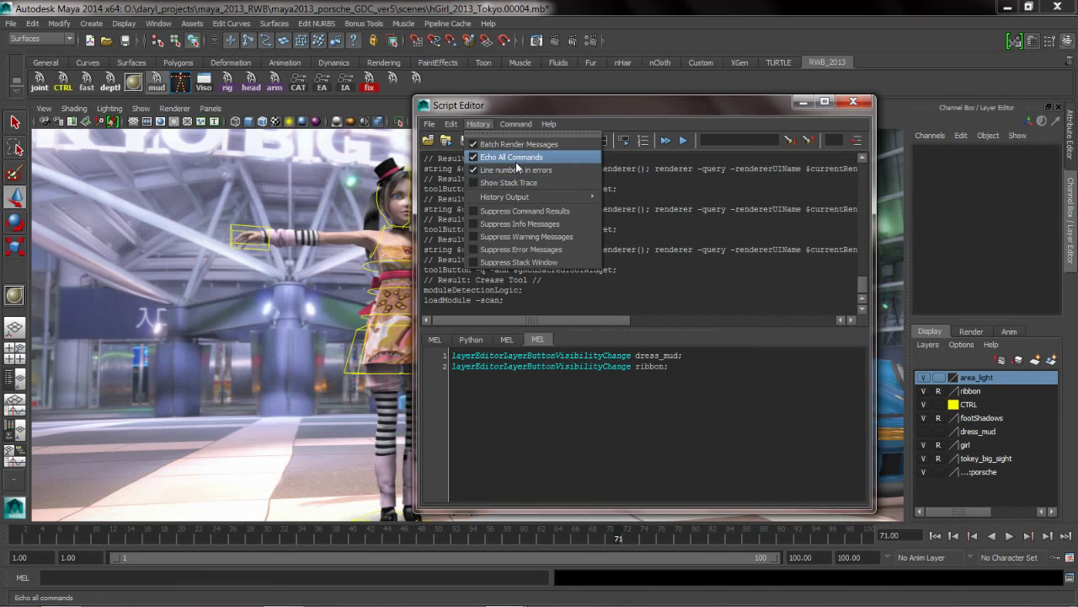
Step: Turn off Echo All Commands and delete the nurbsCurves command from its MEL tab
click(516, 158)
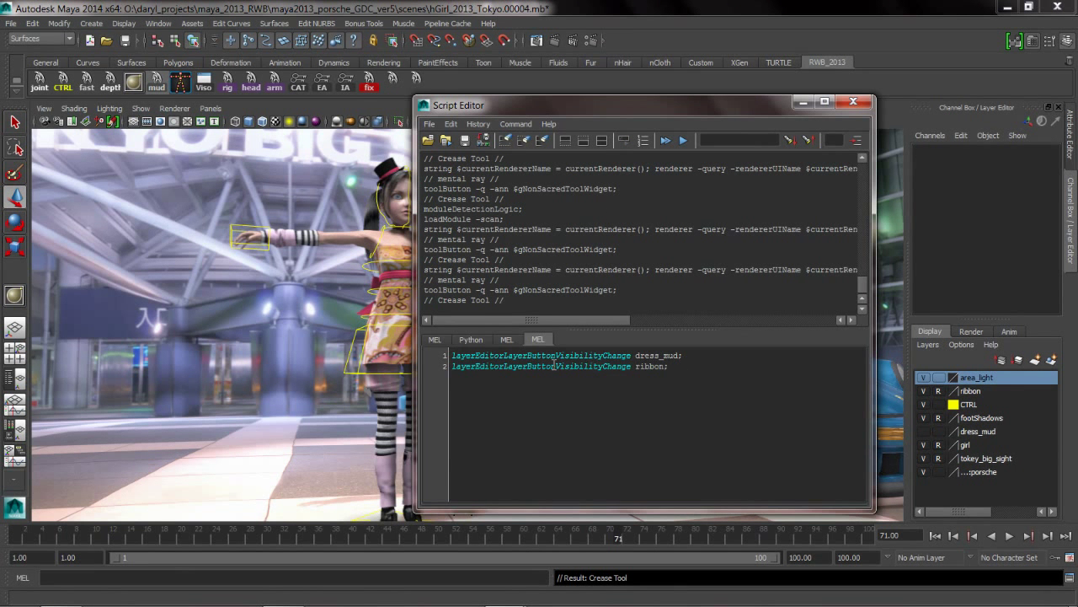
click(506, 339)
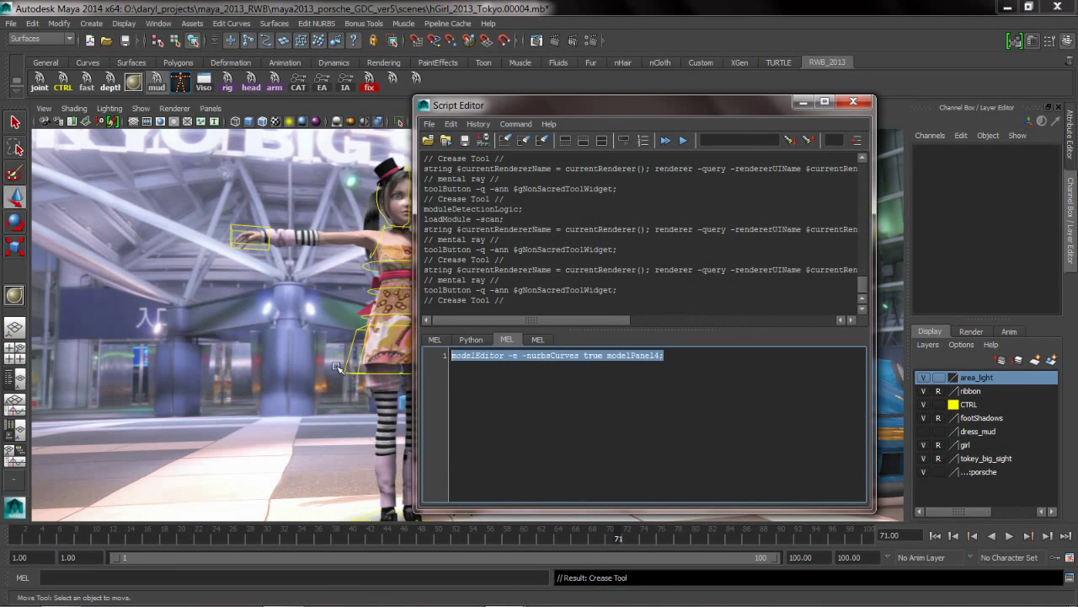
key(BackSpace)
Step: Enable Show Quick Help and look up the flags of the move command
click(516, 124)
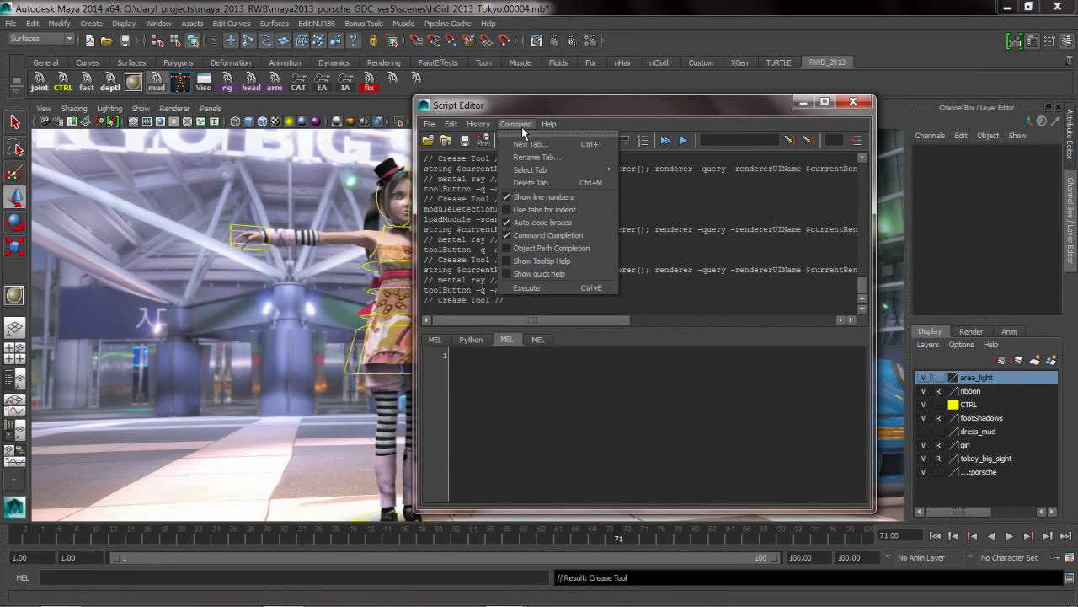
click(548, 271)
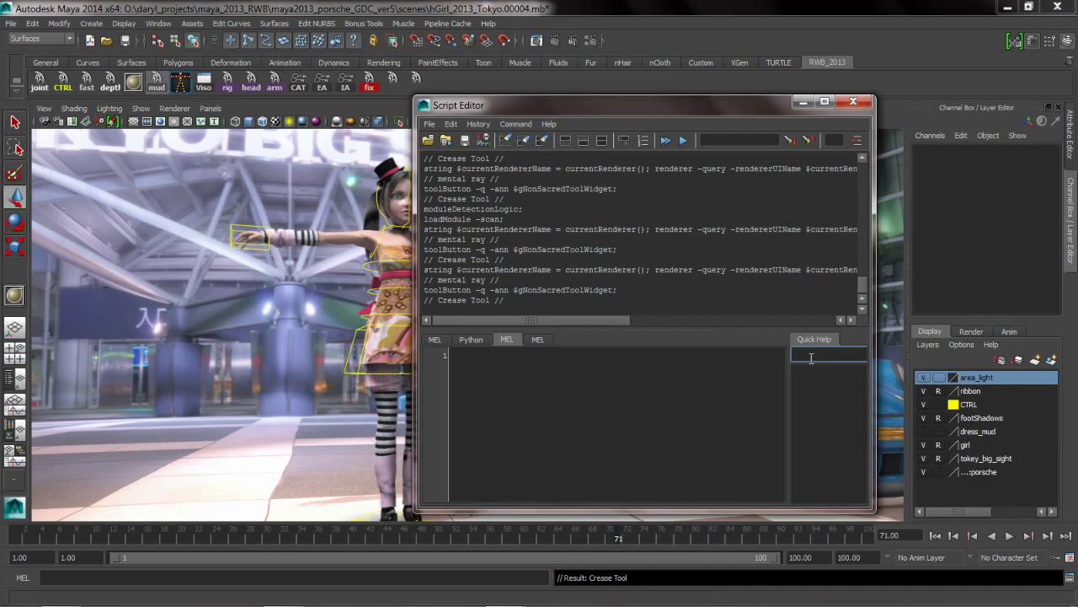
text(move)
key(Return)
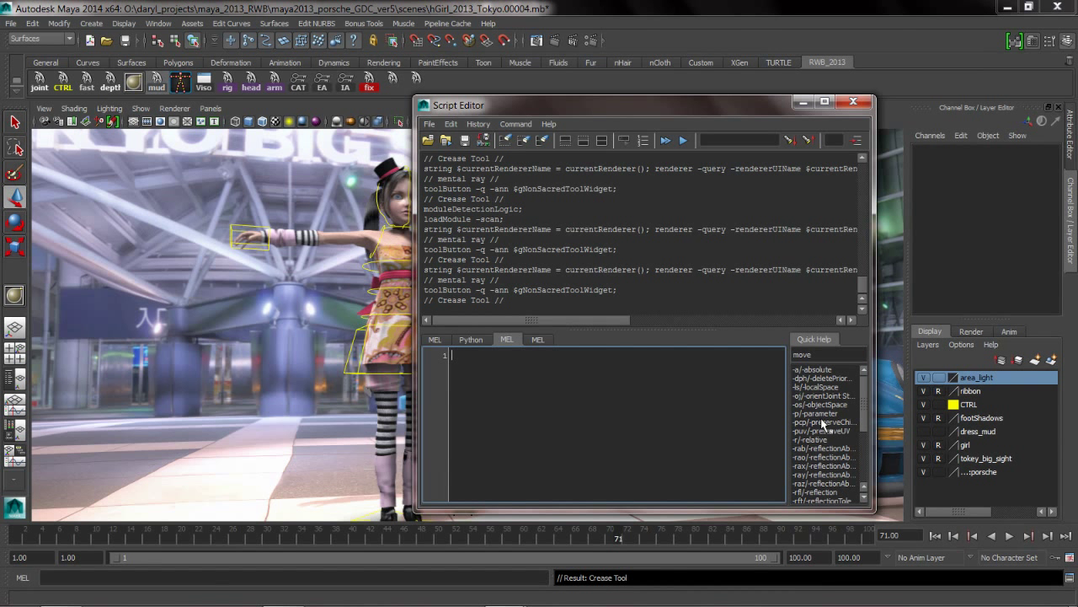
Step: Enable Show Tooltip Help in the Command menu
click(480, 124)
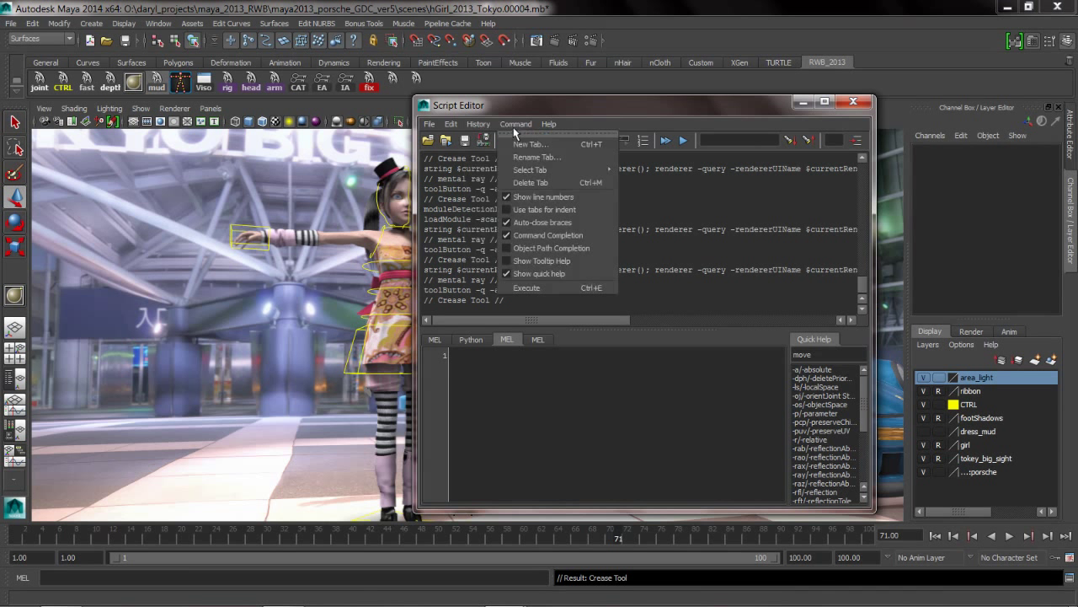
click(515, 124)
click(516, 124)
click(556, 263)
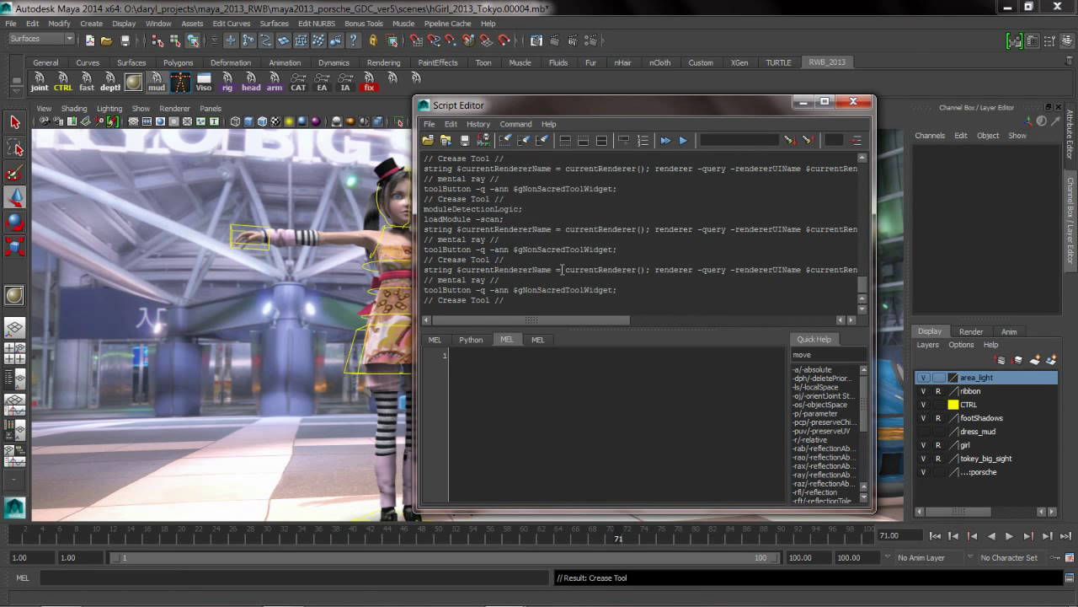
Step: Type 'ra' in the empty MEL input and complete it to radioButton
click(486, 374)
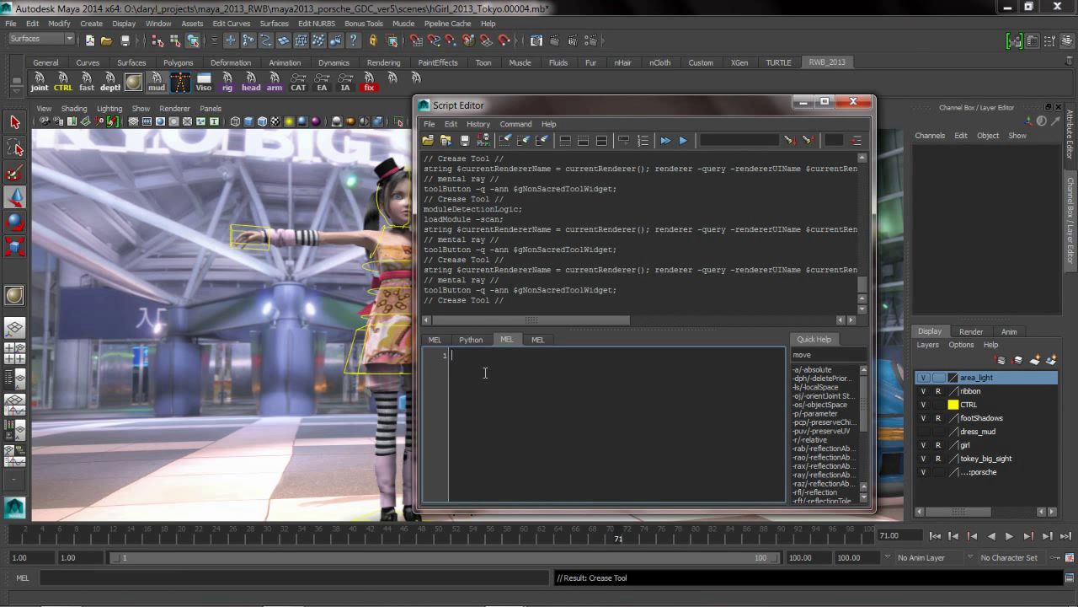
text(ra)
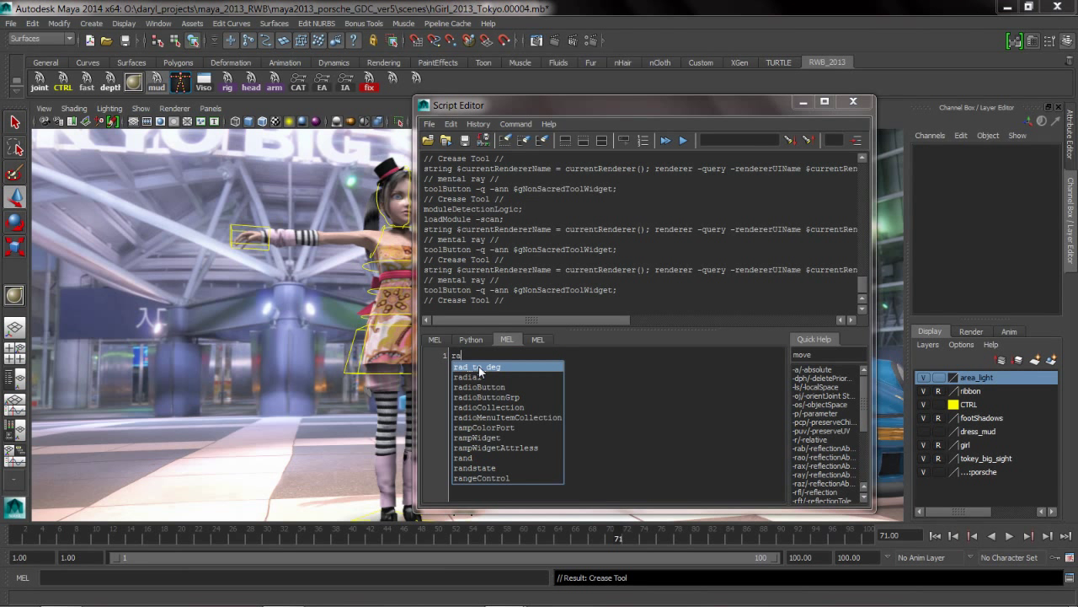
key(Down)
key(Down)
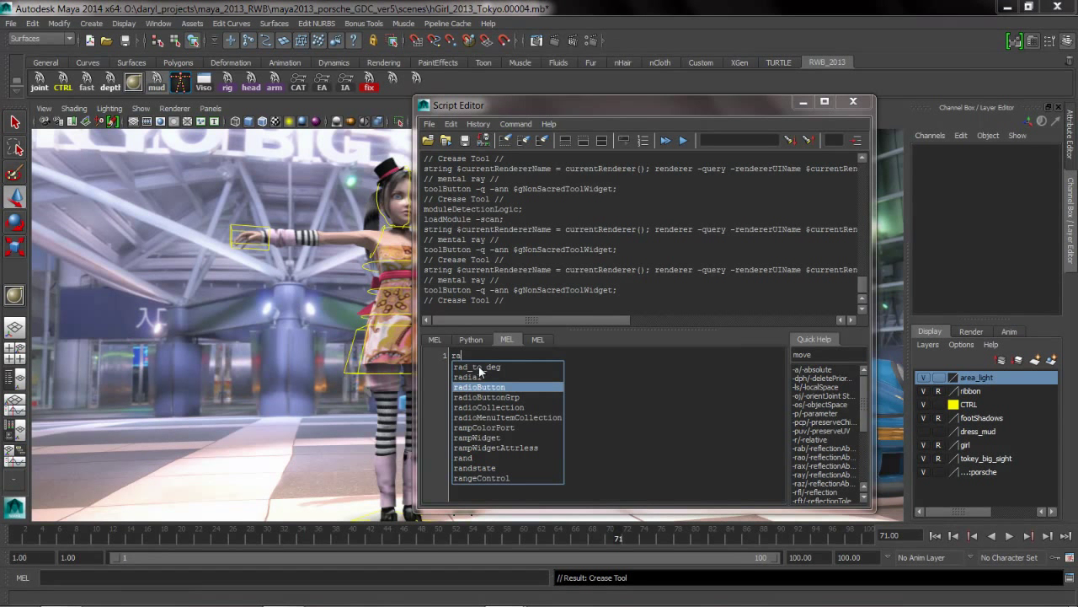
key(Return)
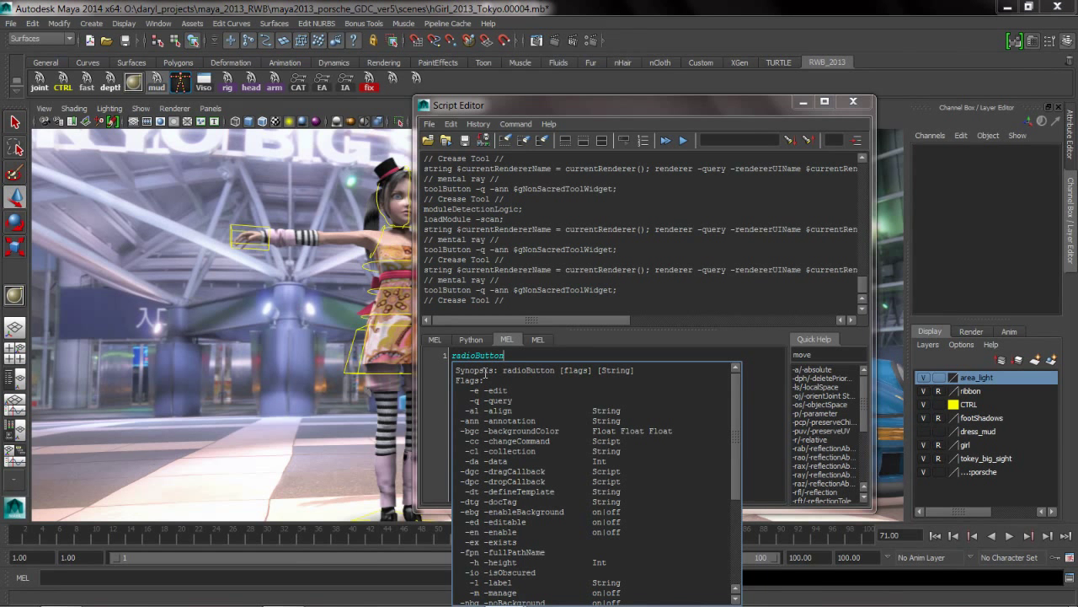
Step: Close the Script Editor and orbit the viewport toward the girl and the blue Porsche
click(854, 101)
alt+drag(522, 326, 278, 279)
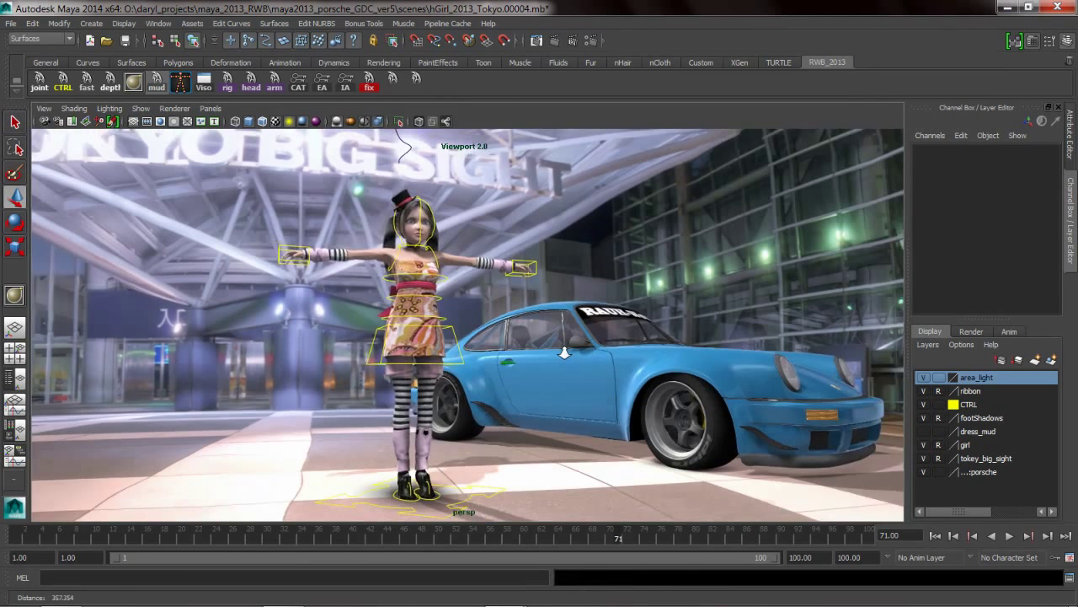